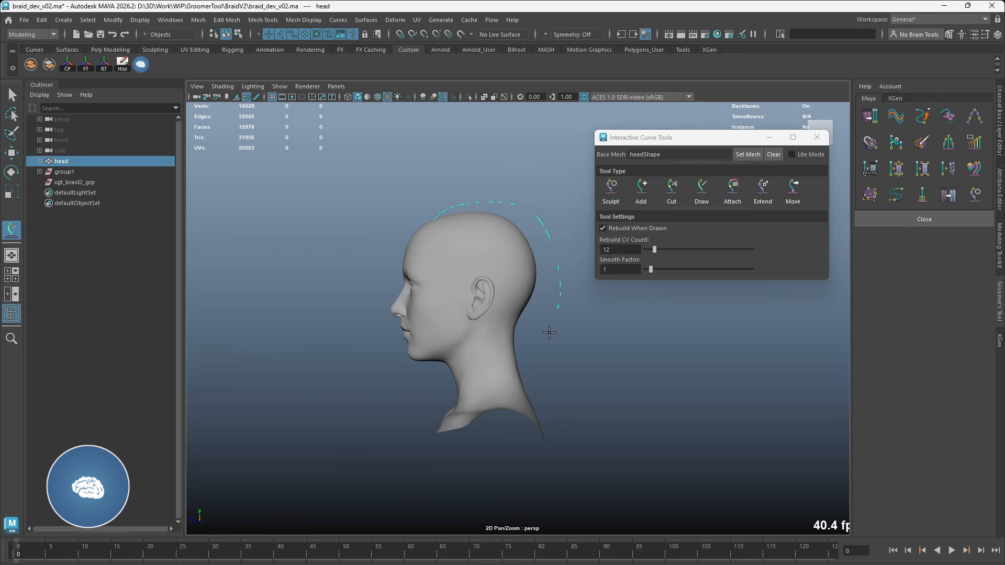
Step: Finish drawing the path curve around the back of the head to the chest and sculpt it closer to the head
drag(391, 451, 385, 458)
key(w)
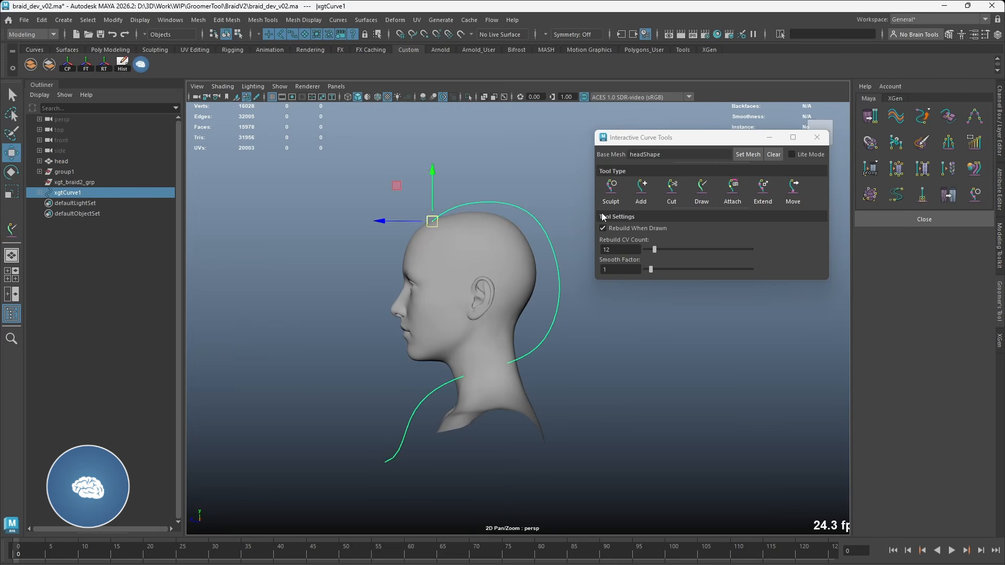
click(604, 203)
alt+drag(544, 299, 426, 308)
middle_drag(491, 344, 539, 343)
mouse_move(512, 319)
mouse_down()
mouse_move(494, 371)
mouse_move(534, 359)
mouse_up()
mouse_move(507, 349)
mouse_down()
mouse_move(475, 374)
mouse_move(567, 305)
mouse_up()
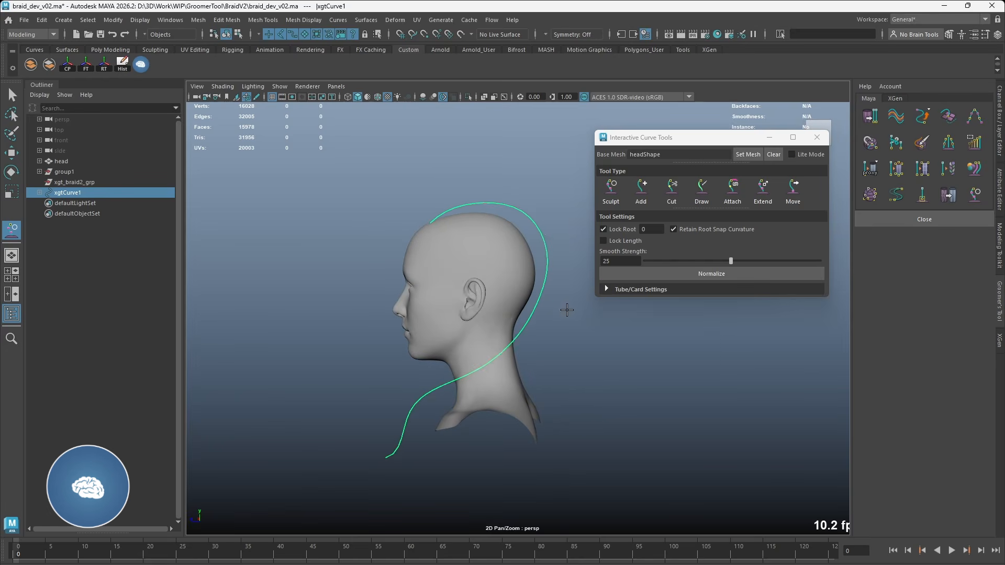
Step: Set the sculpting smooth strength to 10 and refine the curve's shape behind the head and neck
drag(730, 262, 677, 262)
shift+drag(543, 199, 554, 230)
alt+middle_drag(534, 343, 539, 321)
mouse_move(508, 295)
shift+mouse_down()
mouse_move(500, 327)
mouse_move(444, 357)
mouse_move(594, 348)
mouse_move(515, 350)
mouse_move(576, 337)
shift+mouse_up()
shift+drag(563, 297, 560, 308)
shift+drag(547, 235, 552, 253)
alt+drag(555, 256, 536, 256)
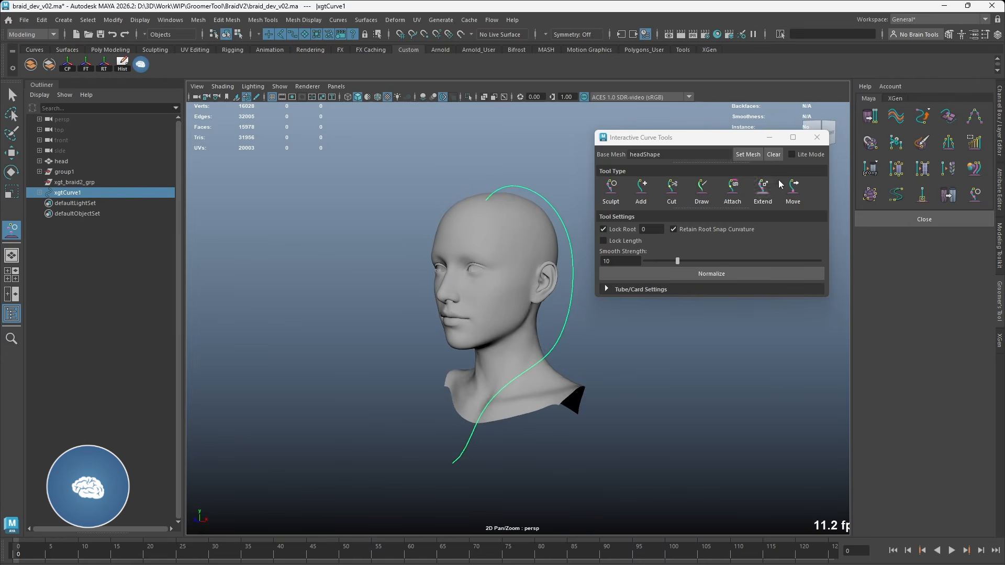
Step: Close the interactive curve tools and create a braid from the curve with the Braid / Curl Builder
click(817, 137)
alt+drag(768, 184, 693, 196)
click(946, 168)
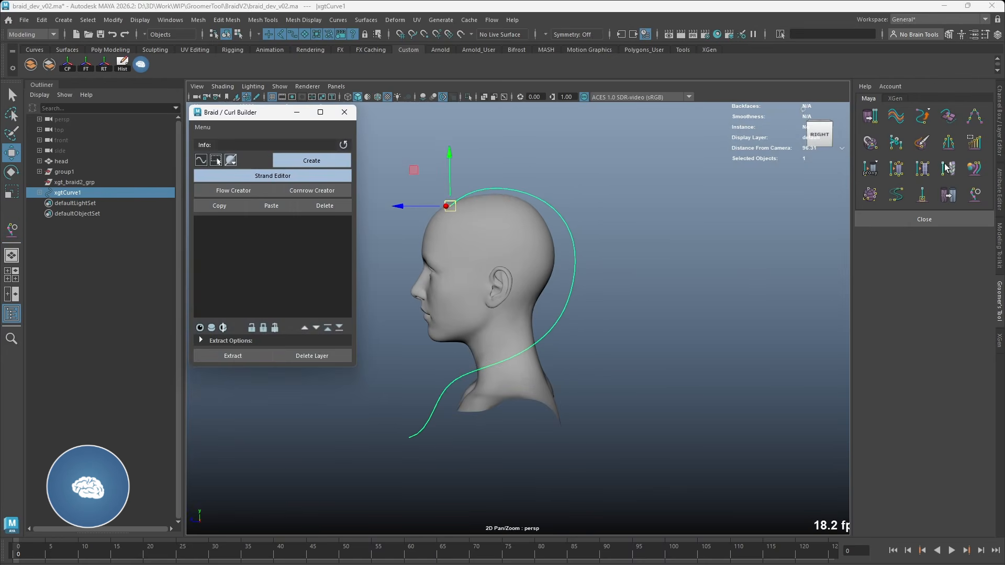
click(330, 163)
alt+right_drag(514, 206, 538, 199)
Step: Open the Strand Editor for the new braid, place it beside the head and apply a braid preset
click(310, 172)
drag(250, 105, 724, 103)
click(793, 117)
click(827, 179)
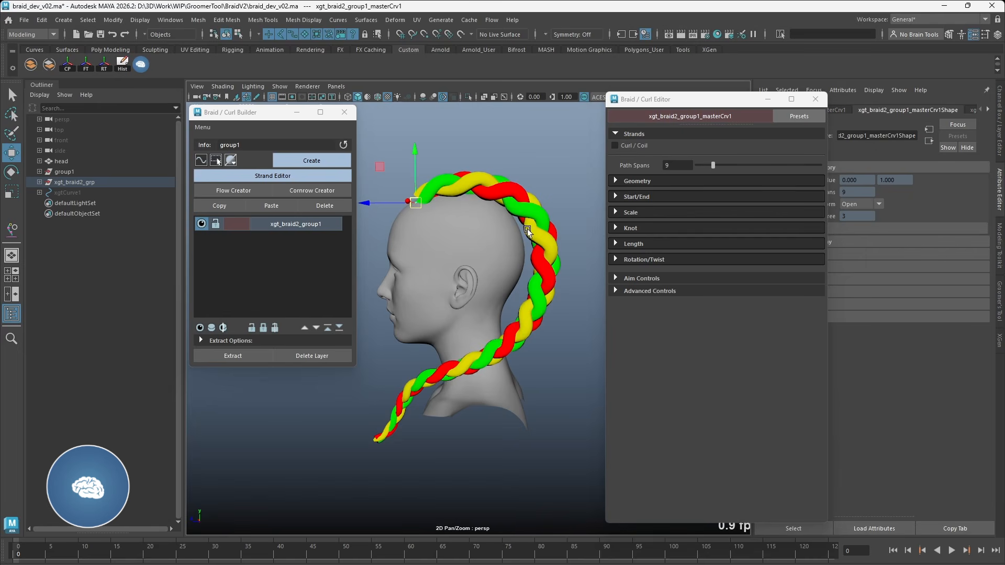
Step: Set the braid's overall scale to 1.87 and expand its geometry settings
click(635, 212)
drag(768, 225, 714, 239)
click(661, 181)
scroll(733, 262, down, 1)
click(762, 283)
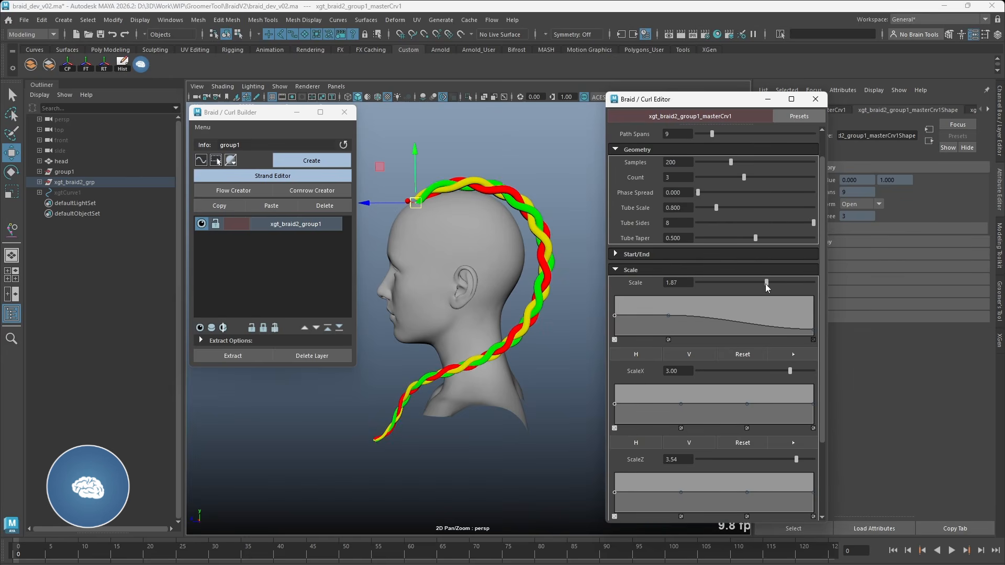
Step: Set the braid's knot frequency to 3.20 and its tube scale to 1.165
click(662, 269)
click(659, 316)
mouse_move(767, 329)
mouse_down()
mouse_move(727, 329)
mouse_move(785, 329)
mouse_move(765, 330)
mouse_up()
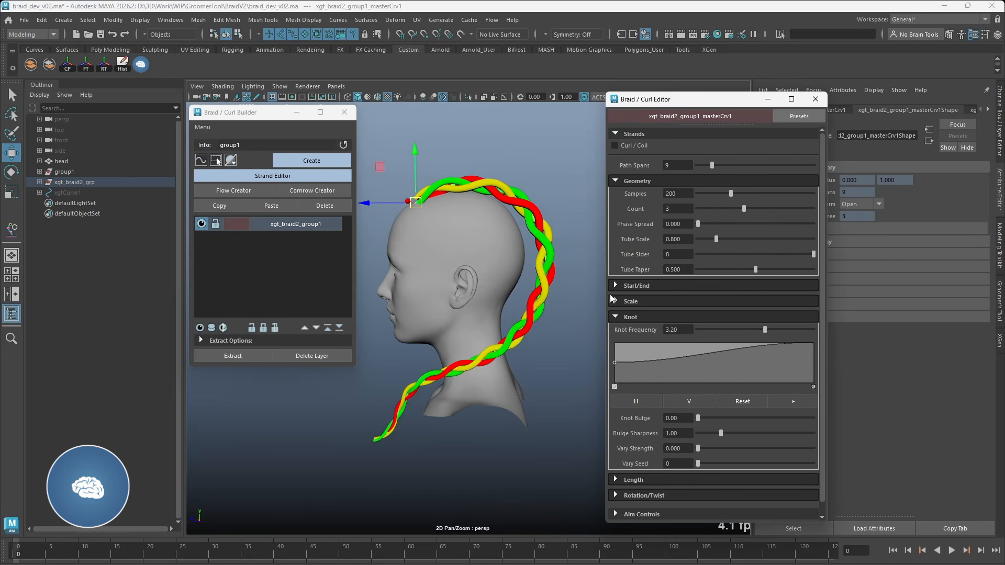
alt+drag(477, 283, 515, 281)
drag(718, 240, 725, 239)
alt+drag(455, 280, 511, 279)
mouse_move(510, 279)
alt+middle_down()
mouse_move(526, 260)
mouse_move(525, 283)
alt+middle_up()
Step: Set the braid's knot frequency to 3.50 and close the strand editor
scroll(714, 335, down, 1)
drag(685, 318, 653, 319)
text(3.)
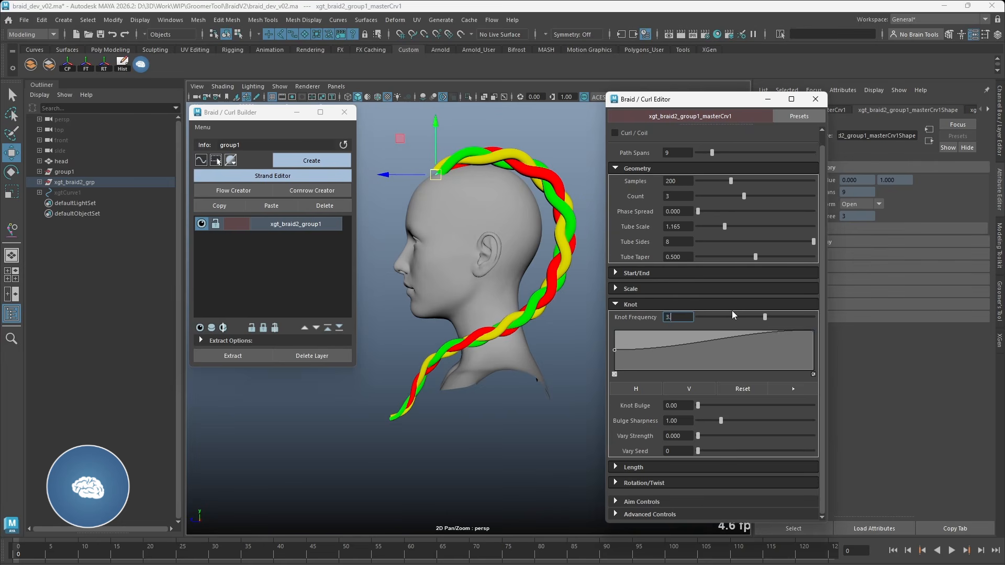
text(50)
key(Return)
alt+drag(568, 317, 449, 377)
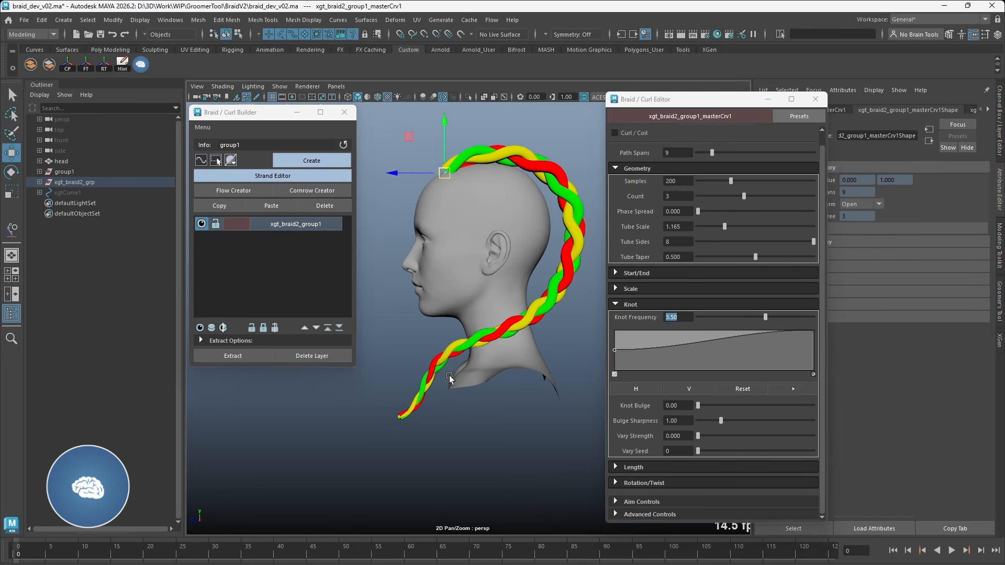
click(631, 304)
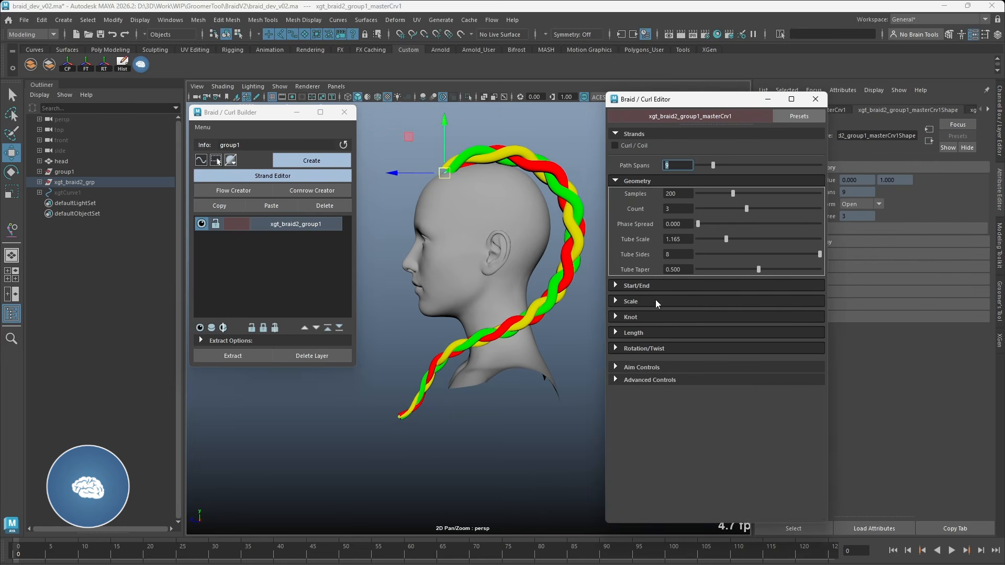
click(815, 99)
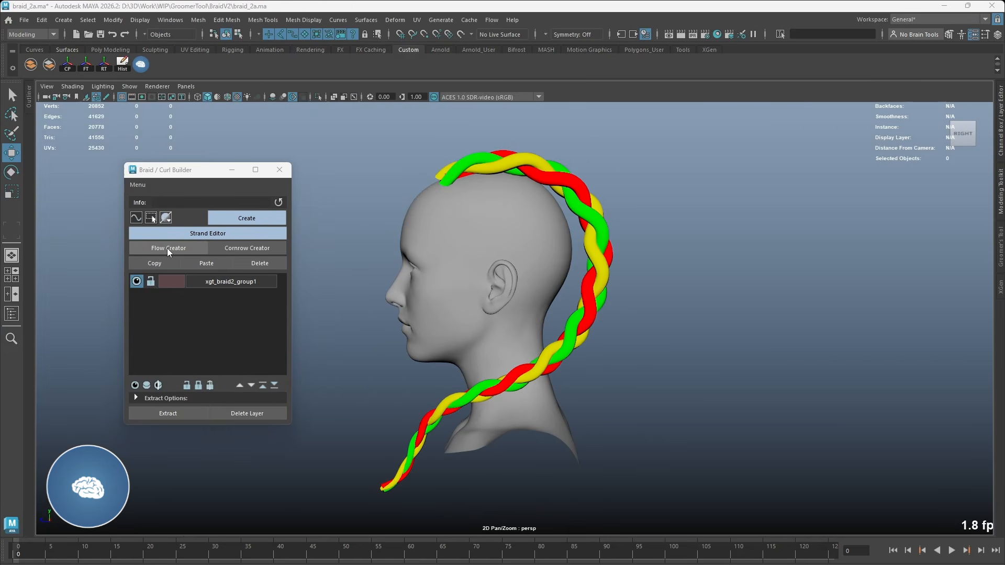
Step: Open the Flow Creator for the xgt_braid2_group1 braid and set the head as its base mesh
click(167, 248)
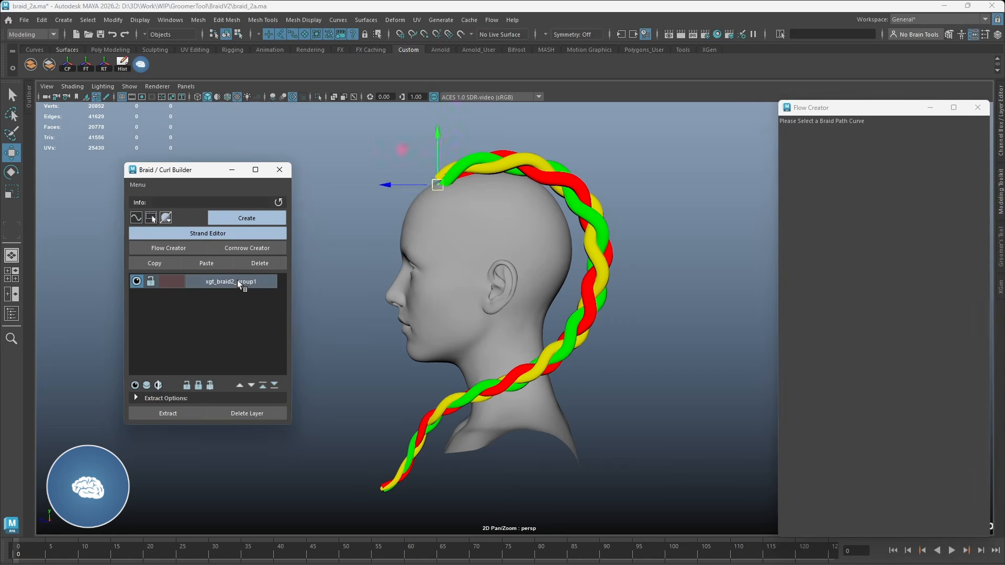
click(236, 281)
click(531, 235)
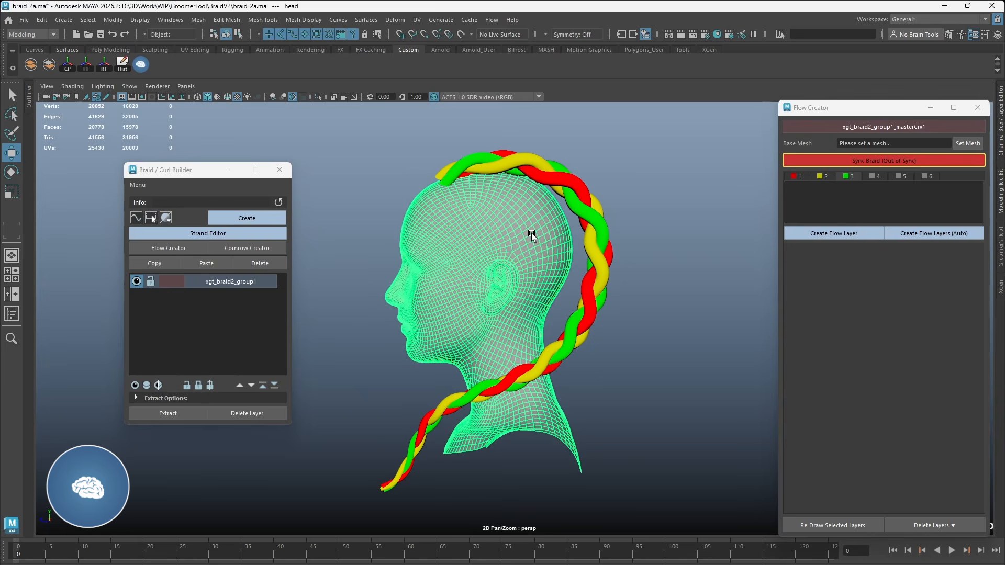
click(962, 144)
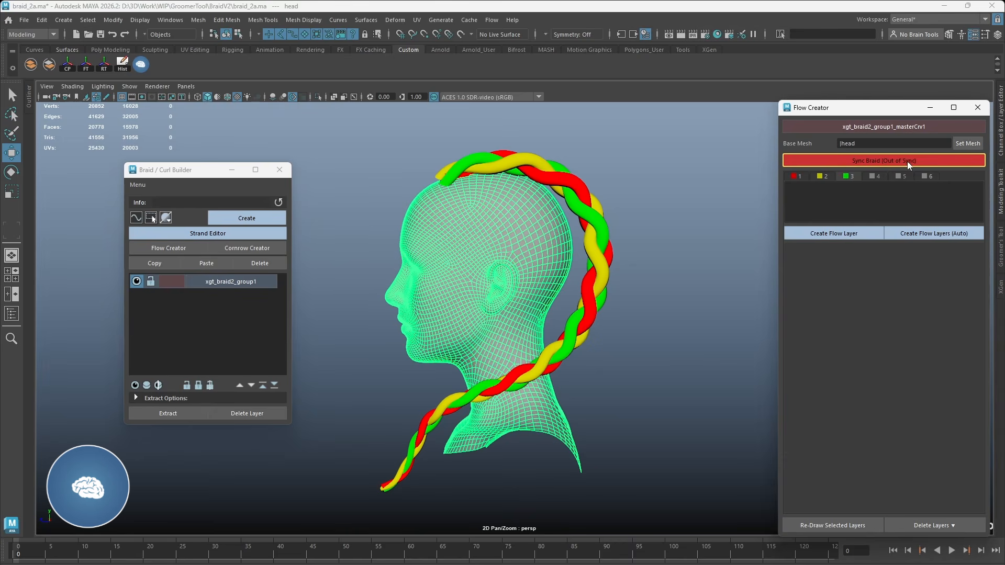
Step: Sync the braid in the Flow Creator, inspect its strand center curves in wireframe and restore the shaded display
scroll(607, 258, up, 5)
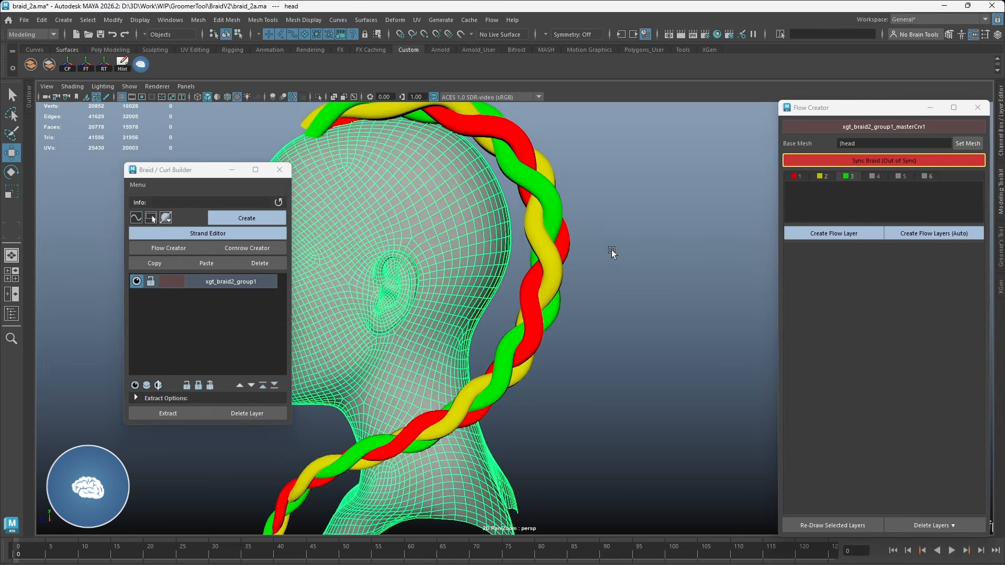
key(4)
drag(536, 246, 544, 252)
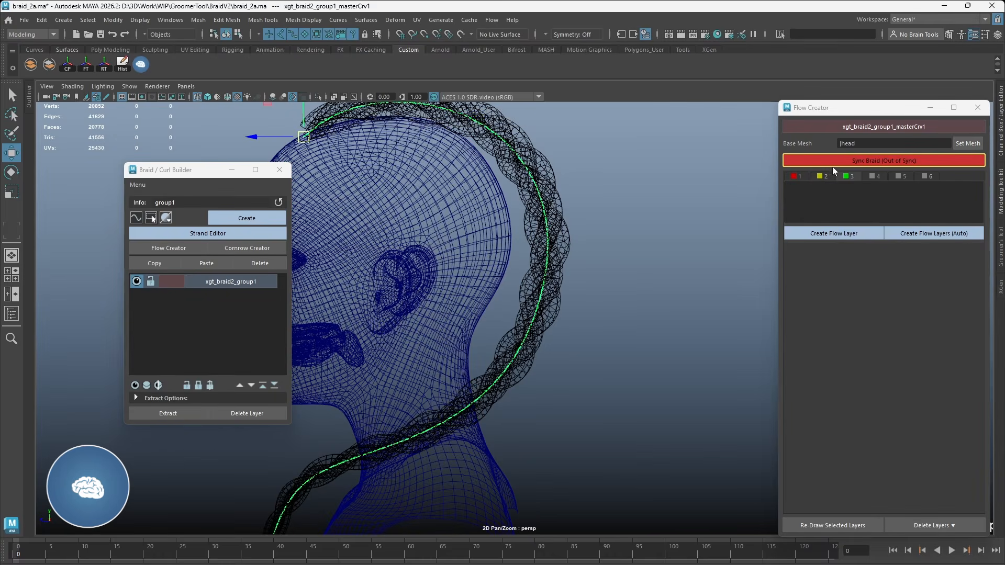
click(866, 162)
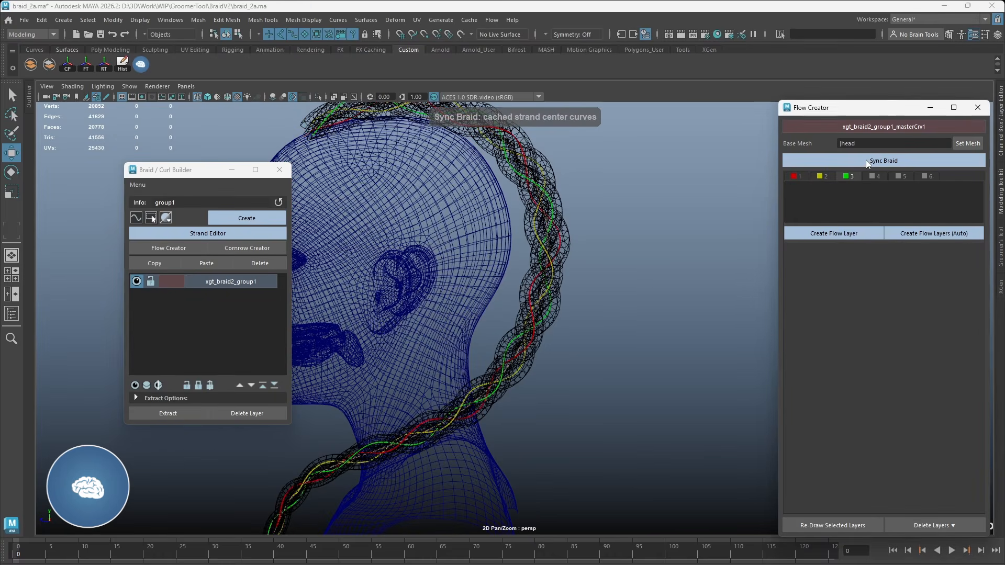
click(541, 183)
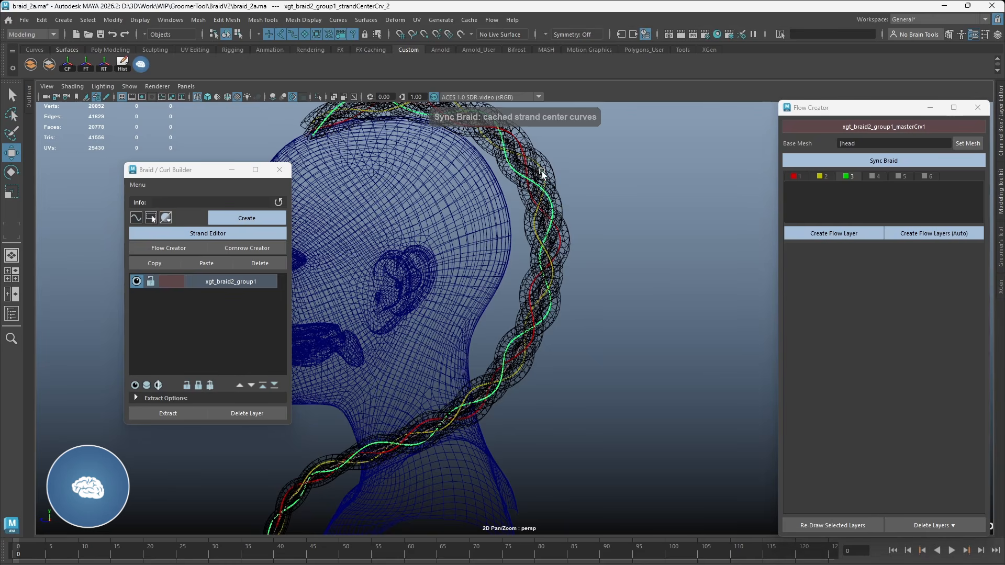
click(517, 133)
key(6)
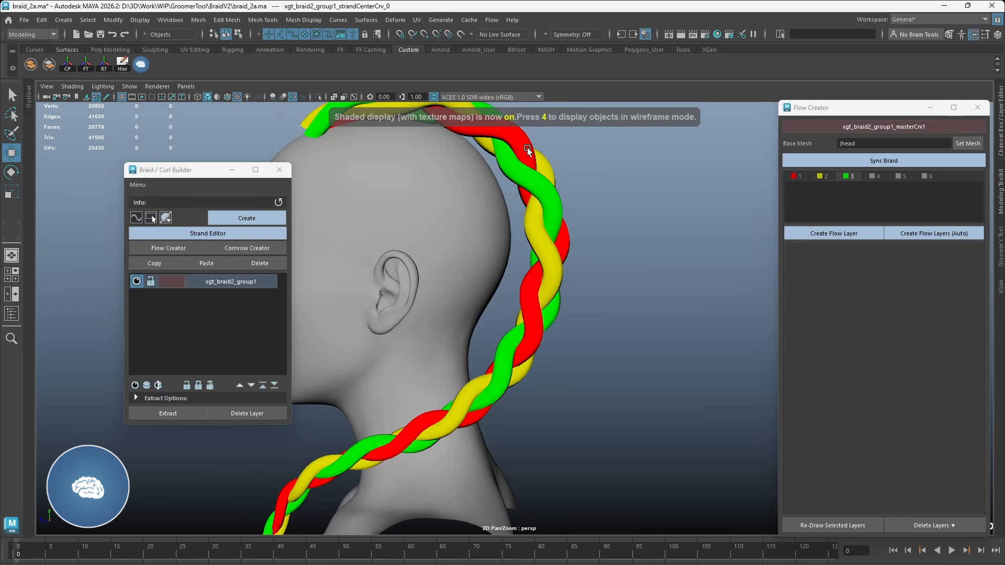
alt+drag(548, 256, 501, 253)
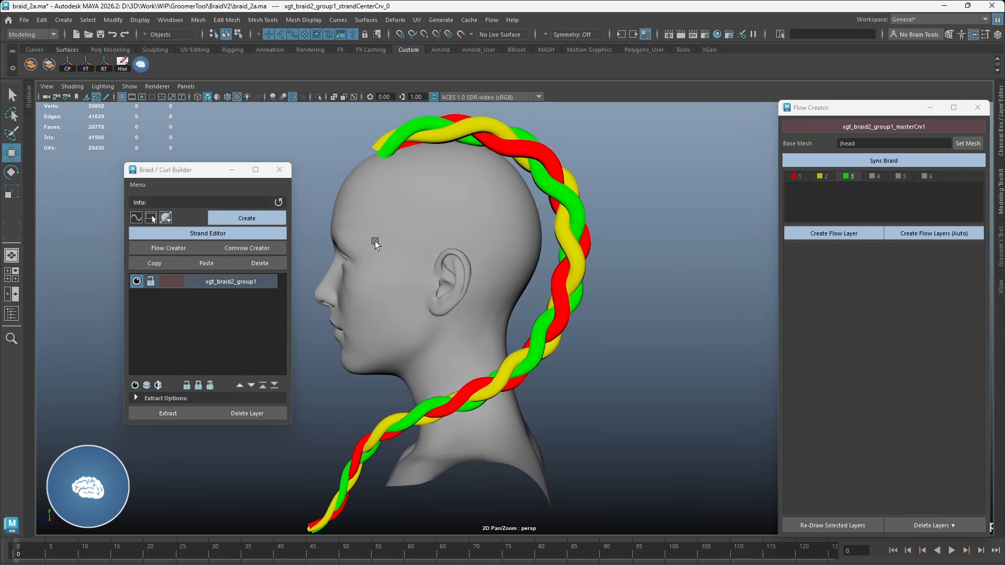
Step: Reopen the strand editor for the xgt_braid2_group1 braid and set its overall scale to 4.52
click(211, 233)
drag(178, 105, 373, 111)
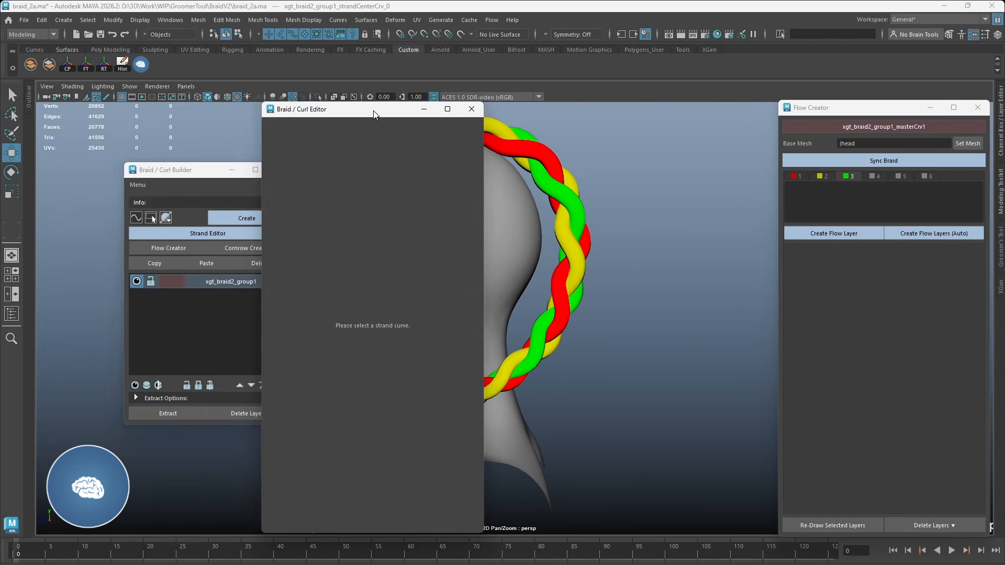
click(225, 282)
drag(225, 181, 151, 182)
drag(314, 108, 265, 106)
click(246, 220)
drag(378, 232, 388, 232)
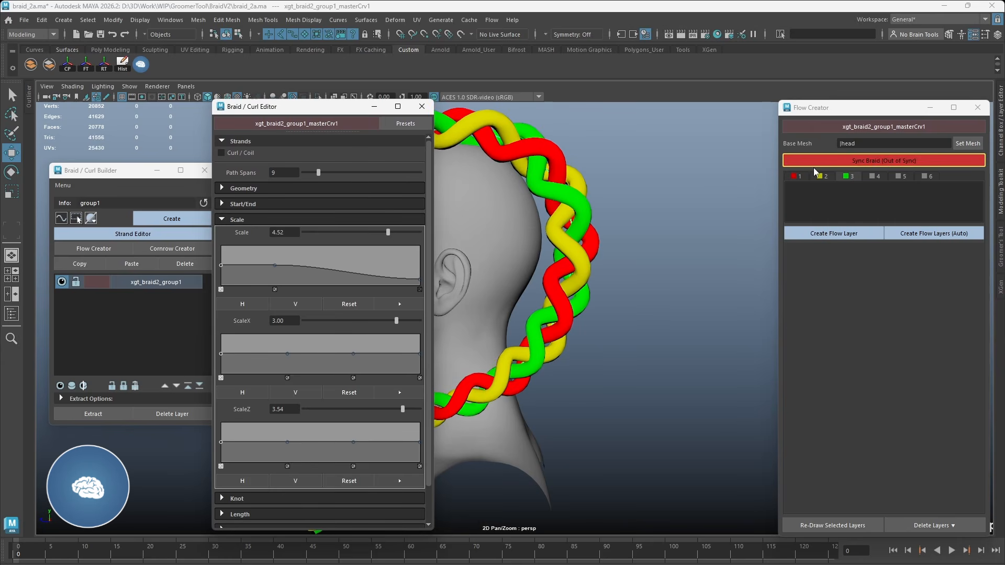
Step: Compare the widened braid with its strand center curves in wireframe and resync the braid
key(4)
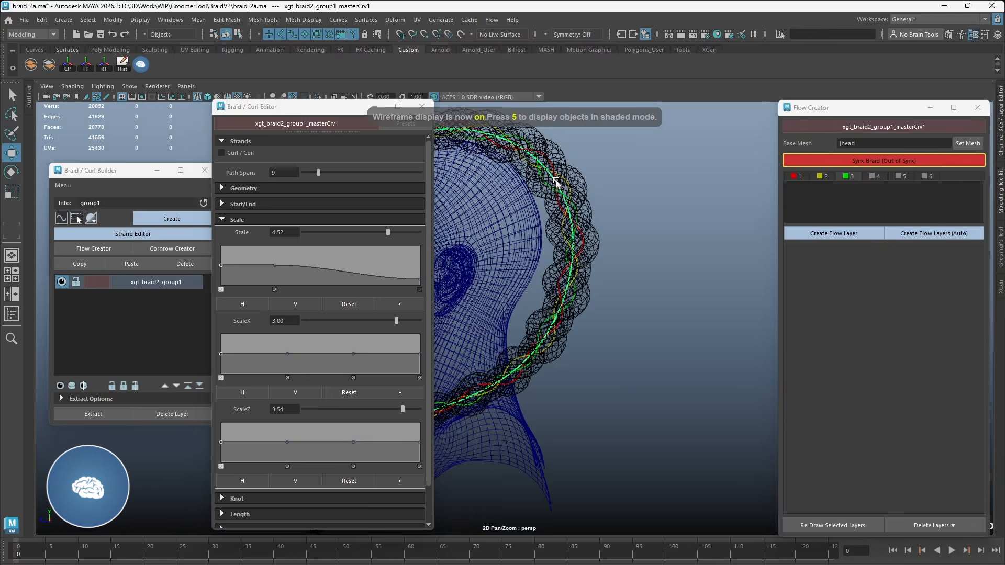
click(552, 164)
alt+drag(552, 165, 513, 212)
click(518, 178)
click(497, 175)
alt+drag(493, 286, 520, 266)
click(878, 160)
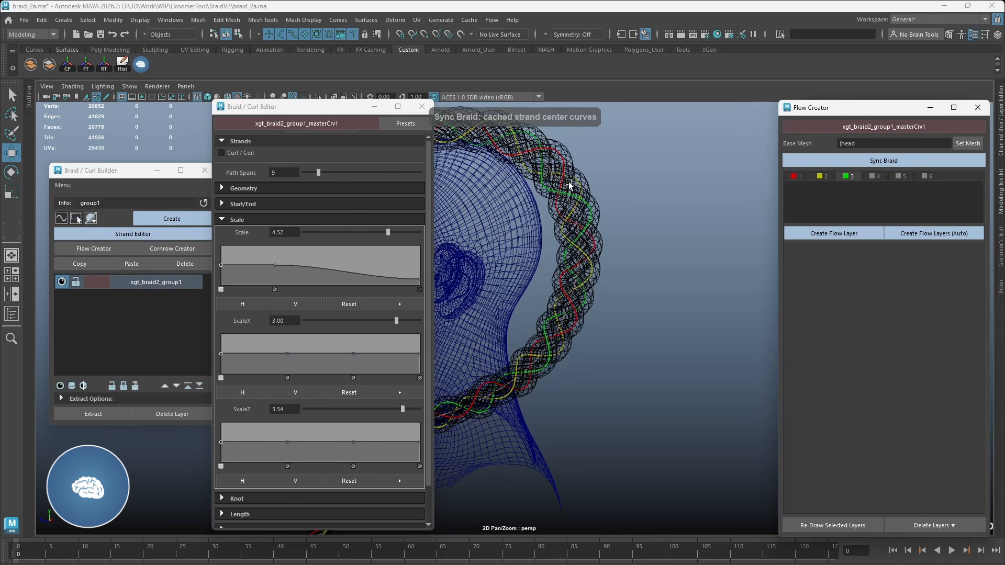
Step: Set the braid's knot frequency to 2.28 and resync its strand center curves
click(561, 227)
alt+drag(562, 229, 530, 256)
scroll(339, 285, down, 2)
click(352, 459)
drag(372, 472, 368, 472)
click(835, 161)
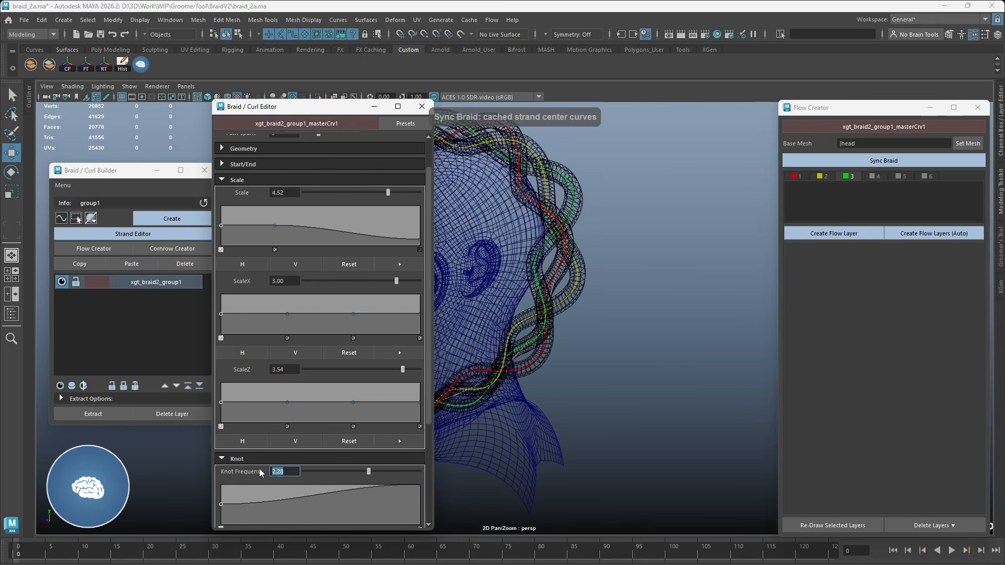
Step: Set the knot frequency to 2.5, restore the shaded display and resync the braid
text(2.5)
key(Return)
key(6)
mouse_move(621, 157)
alt+mouse_down()
mouse_move(581, 206)
mouse_move(607, 199)
alt+mouse_up()
click(843, 161)
Step: Sculpt the braid's path curve behind the head and resync the braid with its new shape
click(596, 256)
alt+drag(595, 256, 605, 256)
click(166, 284)
right_drag(614, 268, 615, 243)
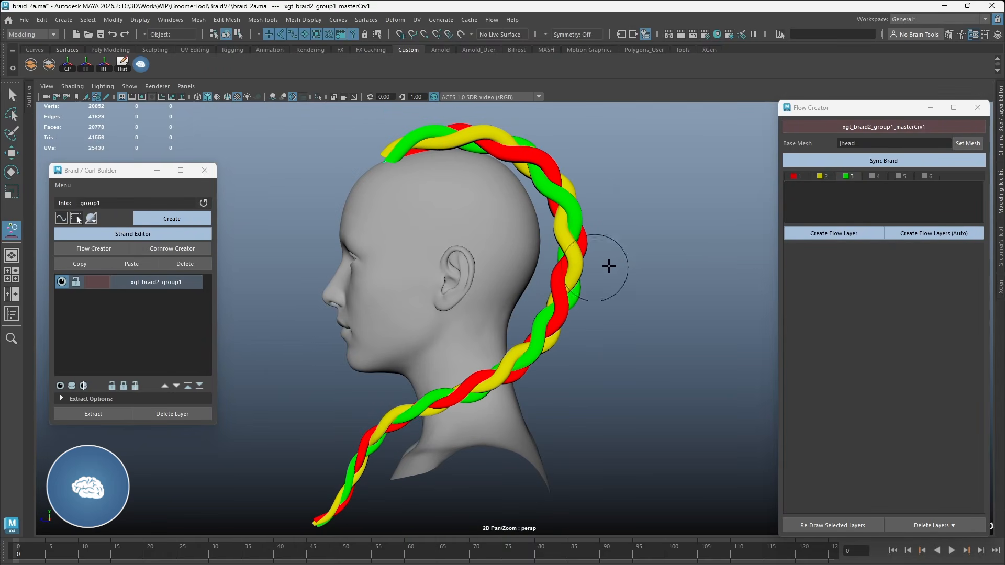
drag(630, 253, 579, 258)
drag(558, 366, 542, 365)
click(834, 162)
alt+drag(484, 283, 535, 278)
click(547, 271)
click(190, 285)
click(883, 160)
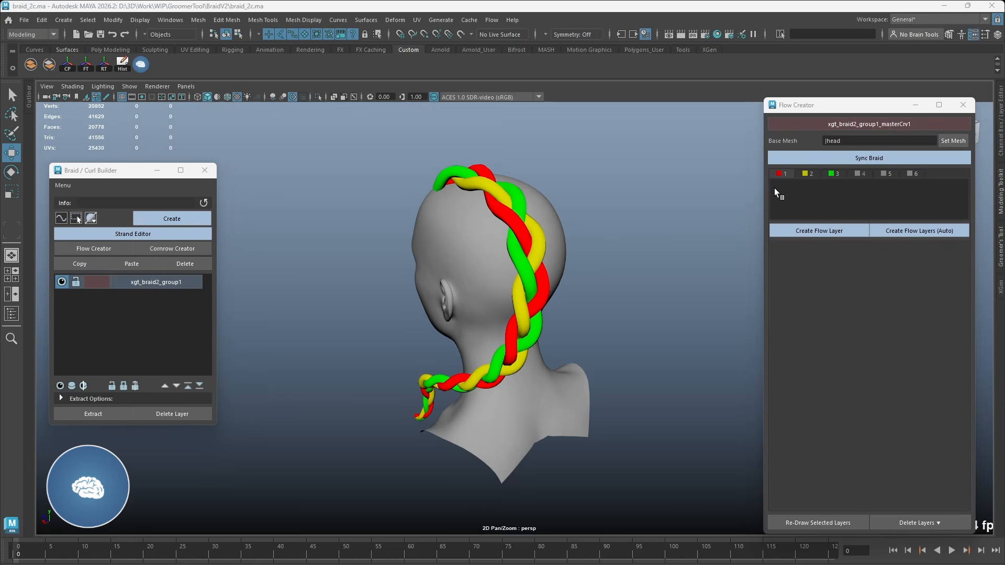
Step: Create a flow layer for braid strand 1 and show the strand's flow peaks
click(827, 236)
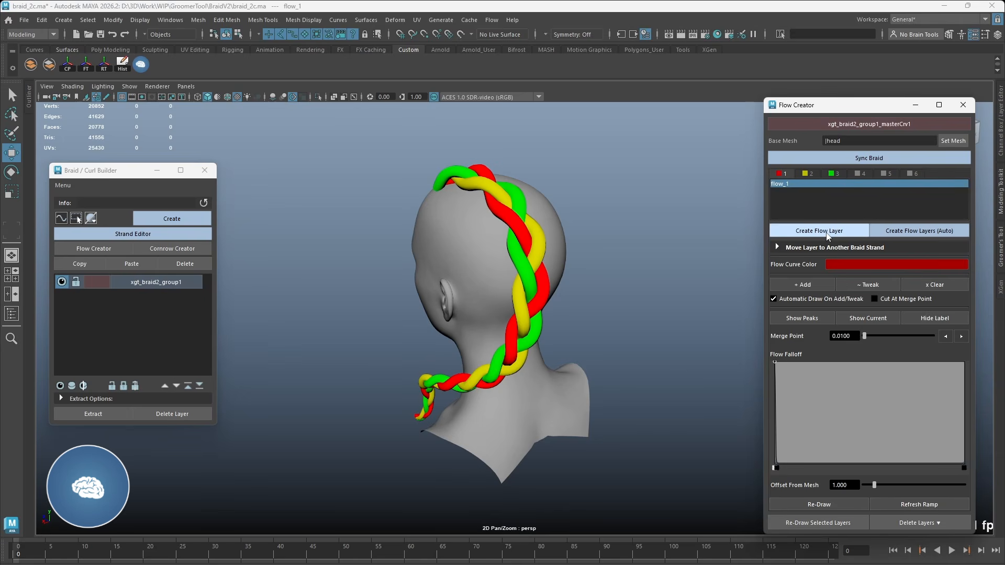
alt+drag(598, 243, 544, 253)
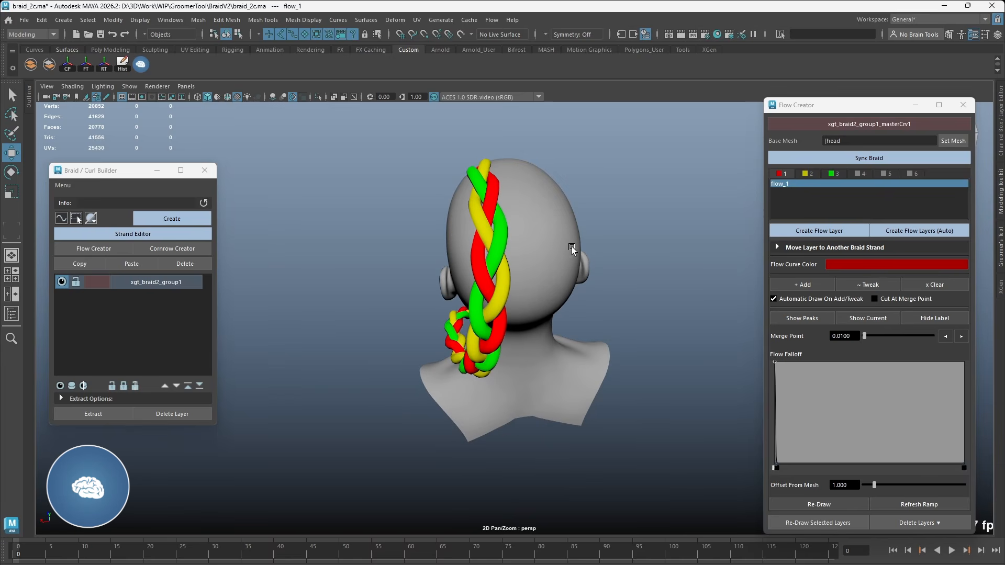
click(802, 318)
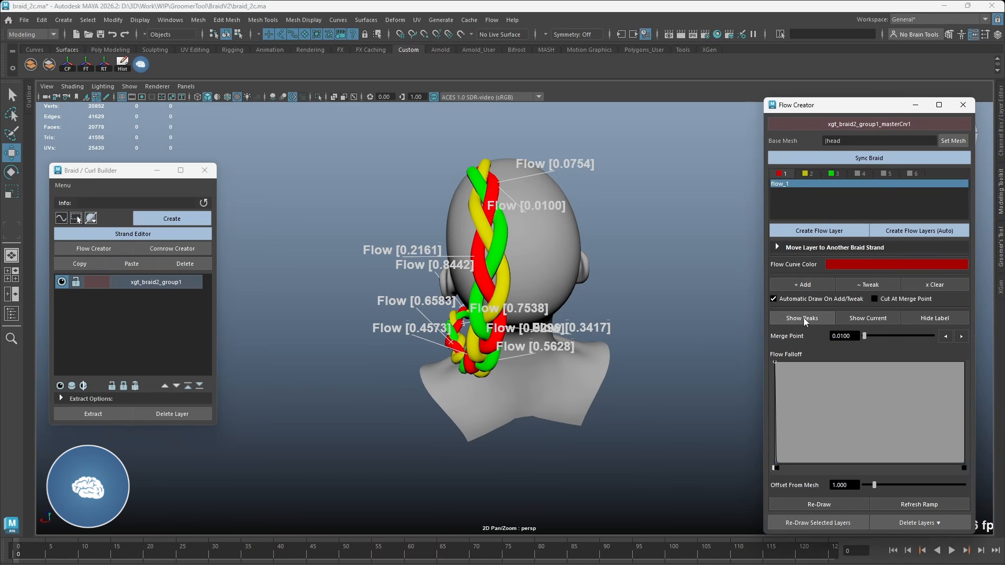
Step: Hide the braid tubes so only the strand curves are displayed, and refresh the flow peak labels for strand 1
click(65, 220)
click(105, 259)
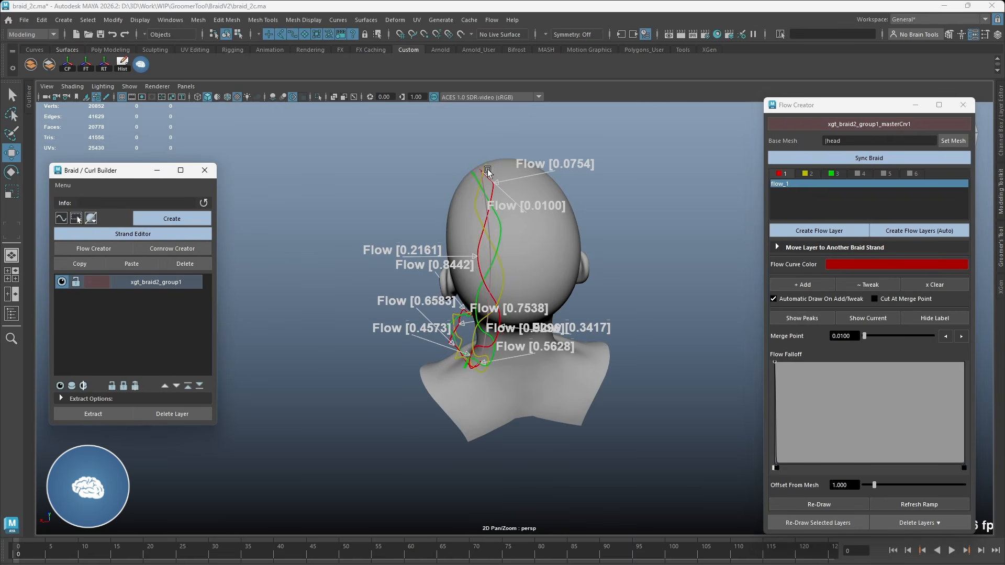
alt+drag(488, 276, 507, 263)
alt+drag(473, 325, 484, 316)
click(803, 318)
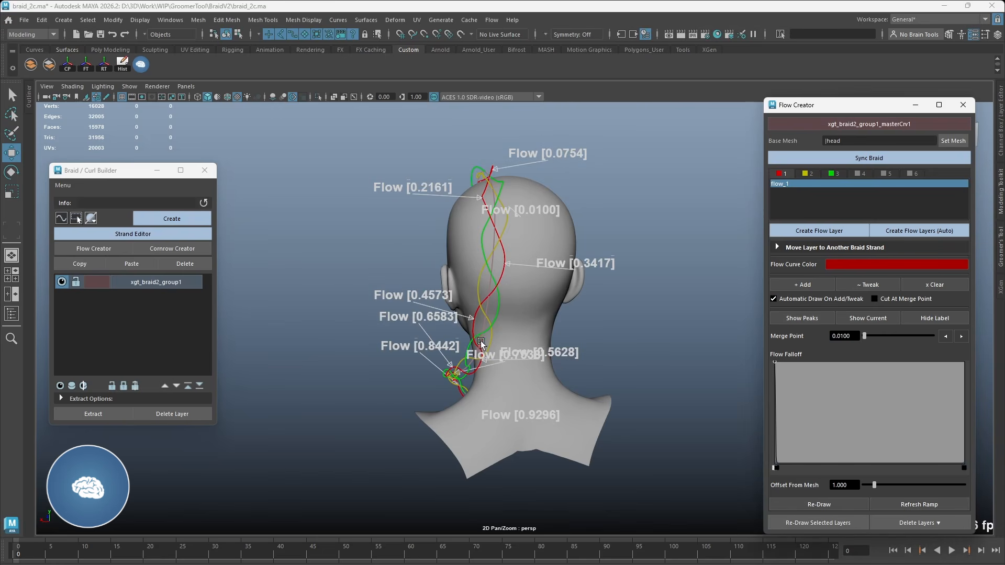
Step: Examine the flow peak labels 0.0100 and 0.0754 from several angles around the head and reselect the flow_1 layer
click(522, 212)
click(528, 211)
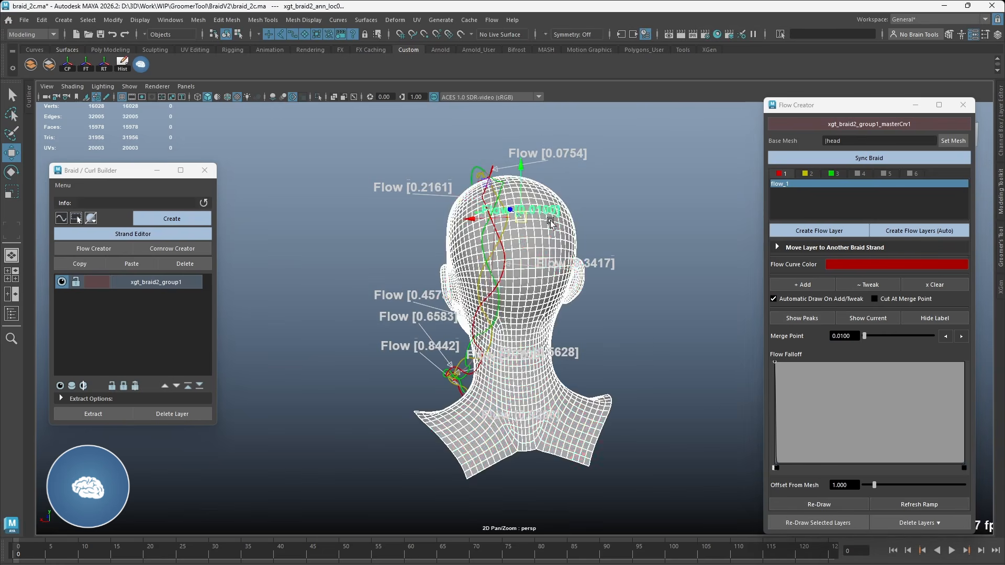
alt+drag(532, 227, 408, 147)
alt+drag(438, 203, 555, 163)
click(592, 149)
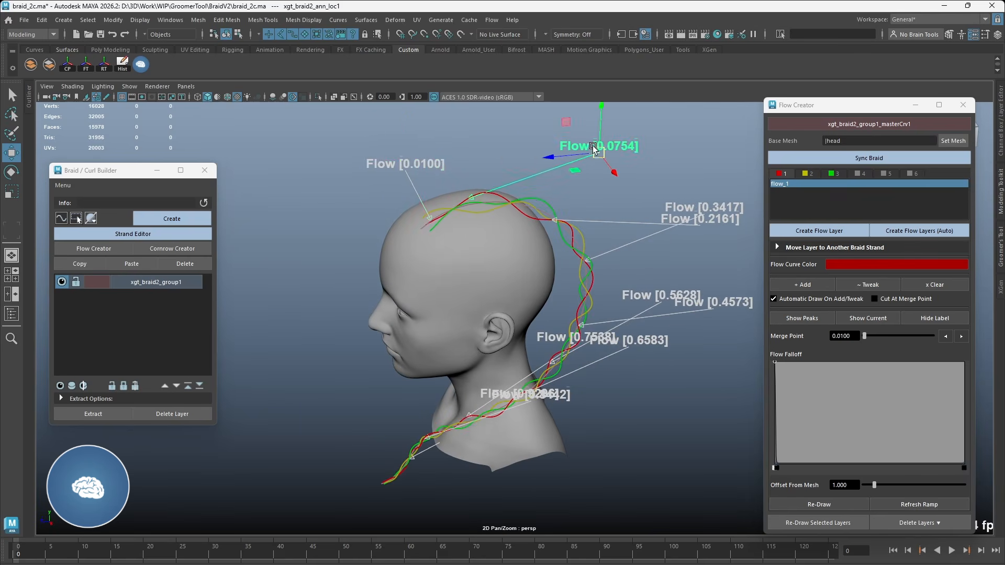
alt+drag(542, 198, 562, 198)
alt+drag(693, 204, 570, 260)
click(785, 184)
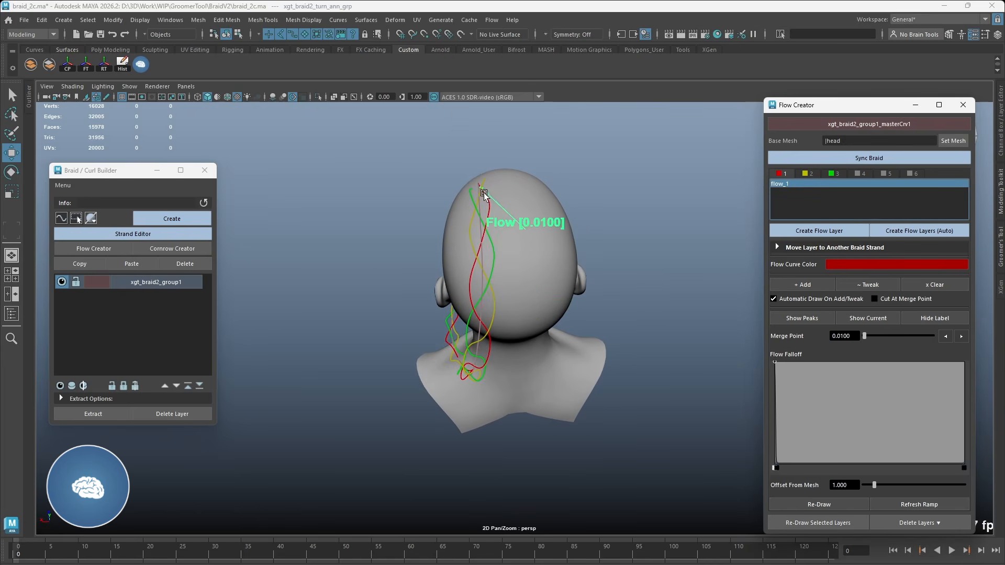
Step: Step flow_1's merge point through the strand's peaks and set it to the 0.0754 peak
mouse_move(865, 334)
mouse_down()
mouse_move(874, 336)
mouse_move(864, 335)
mouse_up()
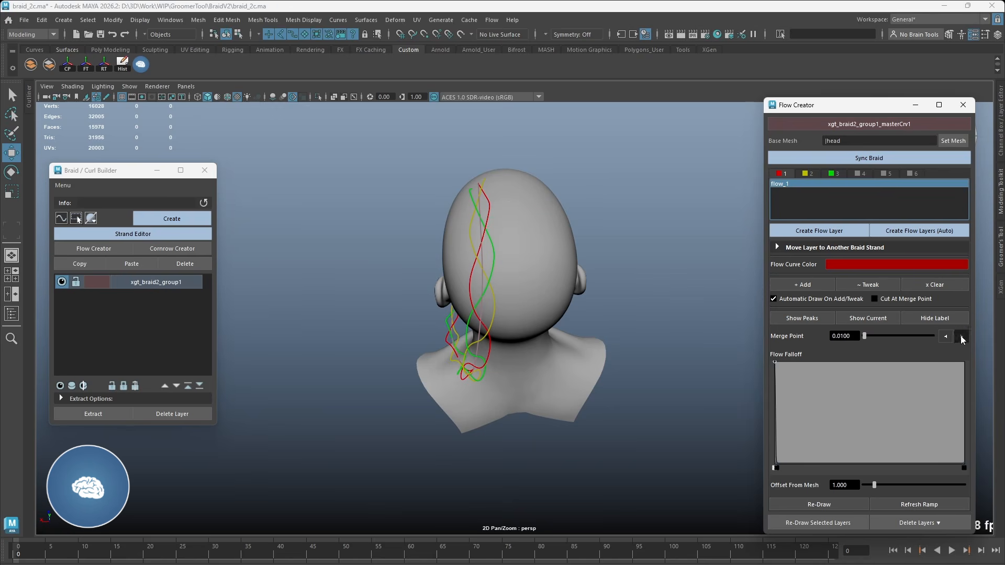
click(961, 337)
click(961, 337)
click(961, 337)
click(962, 337)
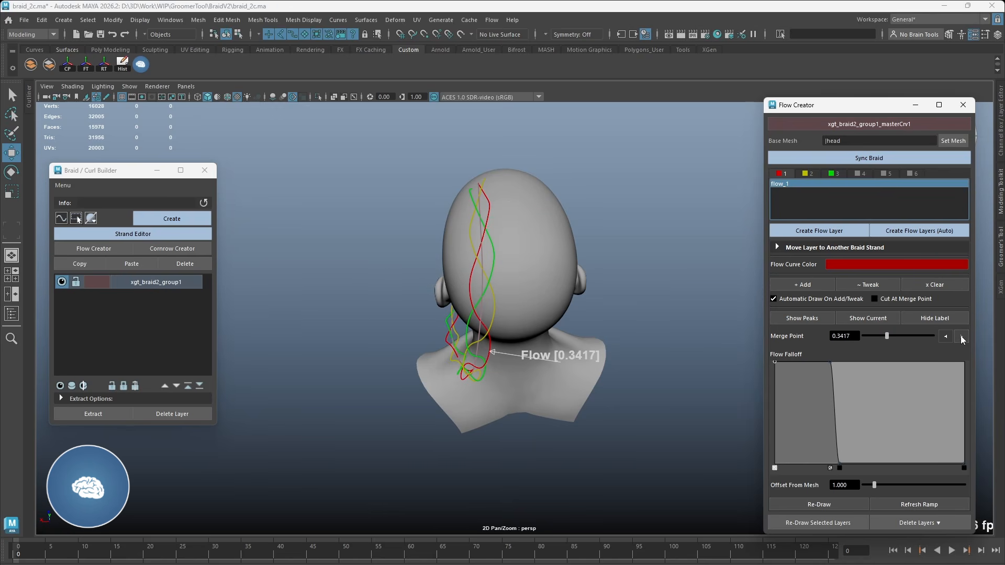
click(946, 336)
click(961, 337)
click(961, 337)
click(946, 336)
click(945, 336)
click(945, 337)
alt+drag(629, 218, 625, 247)
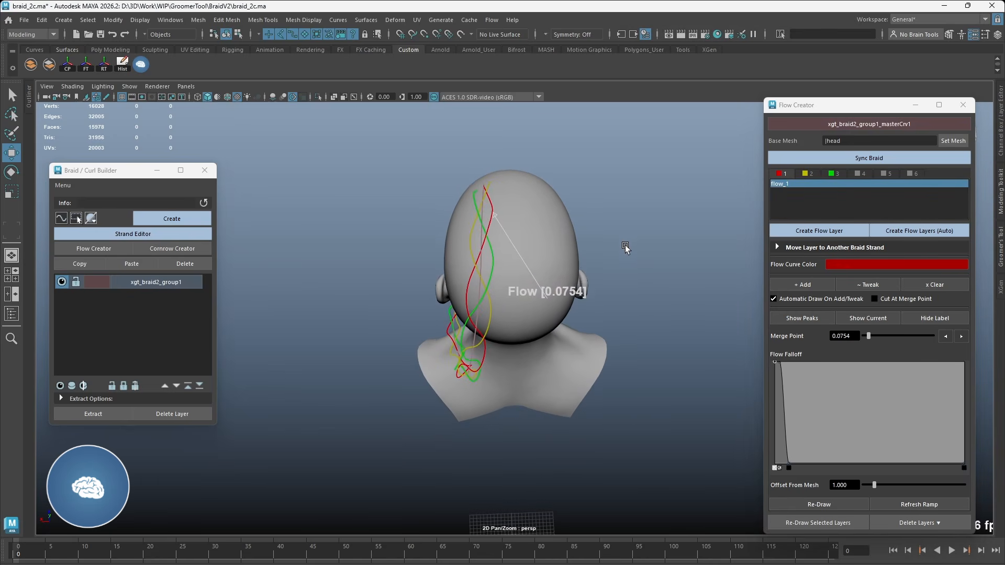
Step: Add six flow curves to flow_1 from root points spread over the top of the scalp beside the braid's start
click(801, 285)
click(522, 181)
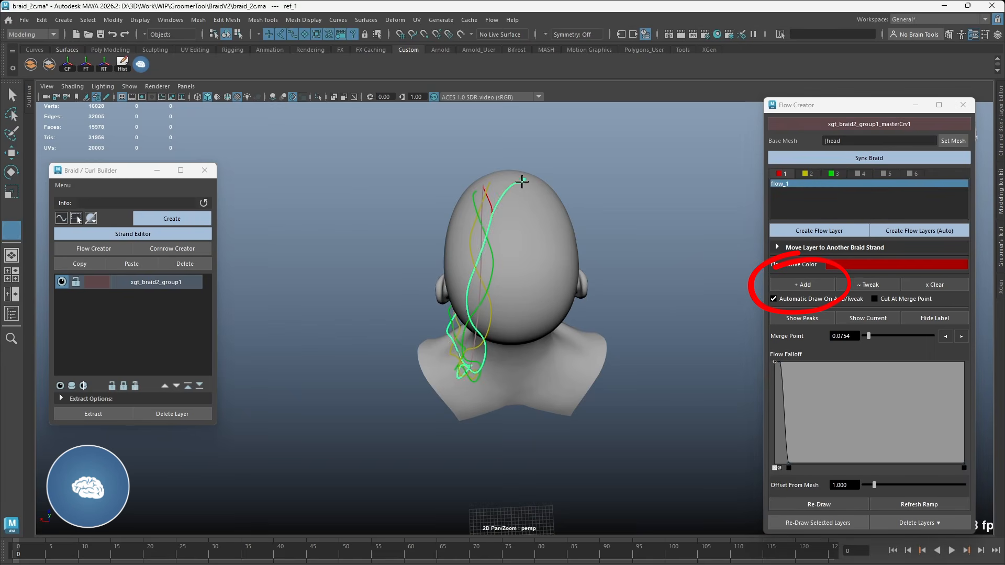
click(559, 214)
click(530, 219)
click(522, 196)
click(502, 187)
Step: Create a flow layer for braid strand 2 and add four flow curves from the scalp in front of the braid's start
click(808, 174)
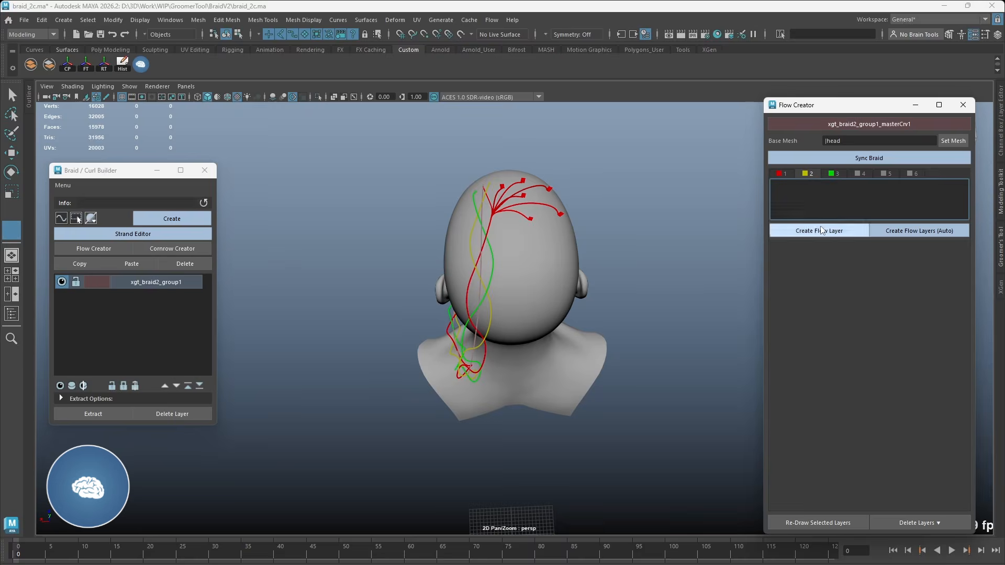
click(867, 318)
alt+middle_drag(506, 187, 508, 244)
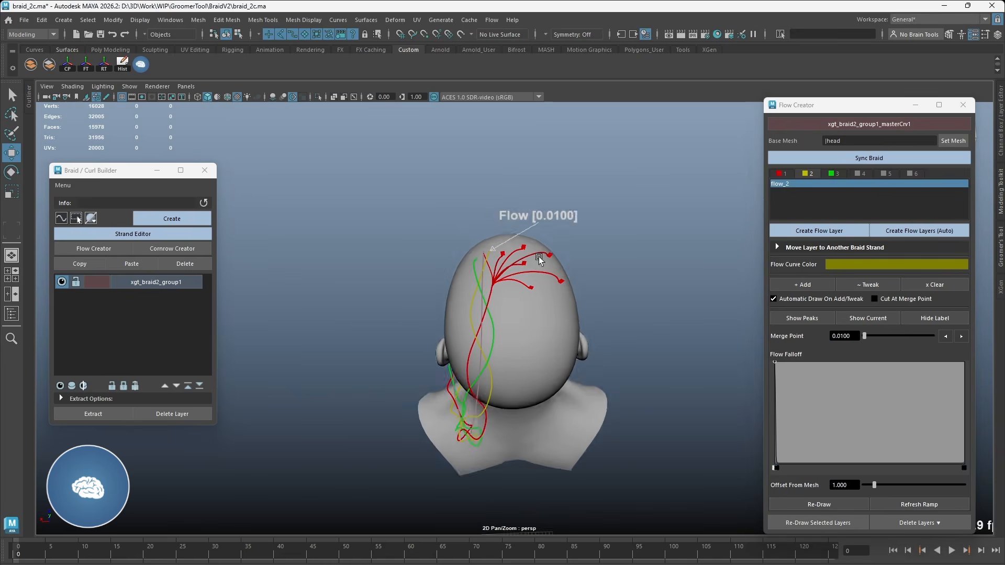
scroll(507, 244, up, 3)
alt+drag(508, 243, 510, 298)
click(802, 284)
click(493, 229)
click(508, 229)
click(526, 237)
Step: Create a flow layer for braid strand 3 and add three flow curves from the scalp on the braid's ear side
click(835, 173)
click(828, 229)
click(859, 316)
click(823, 285)
alt+drag(456, 262, 588, 258)
click(513, 265)
click(539, 268)
click(556, 249)
key(w)
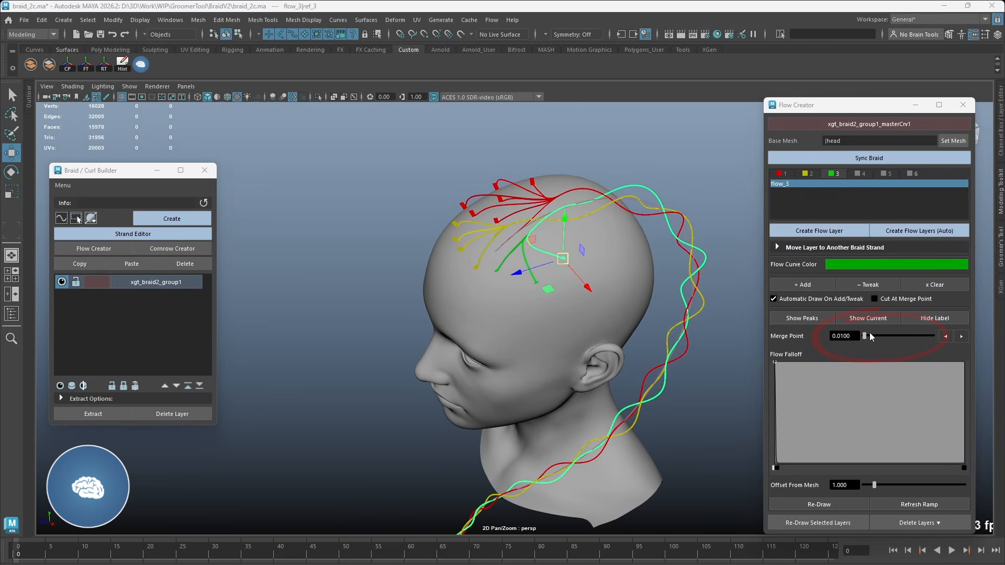
Step: Set flow_3's merge point to 0.0637, widen its flow falloff slightly, and redraw the selected flow curve
drag(864, 337, 869, 339)
click(819, 505)
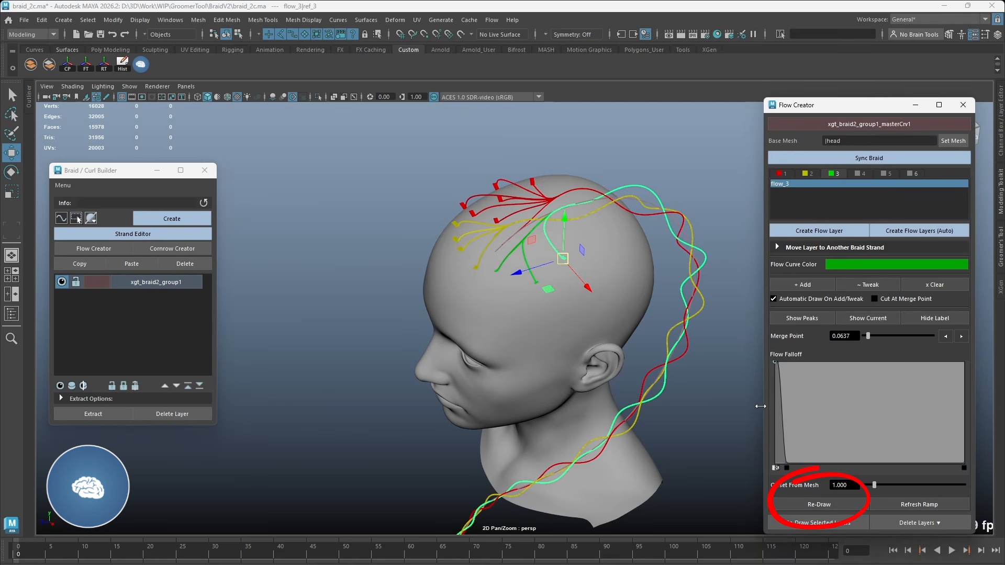
drag(788, 467, 795, 467)
click(823, 505)
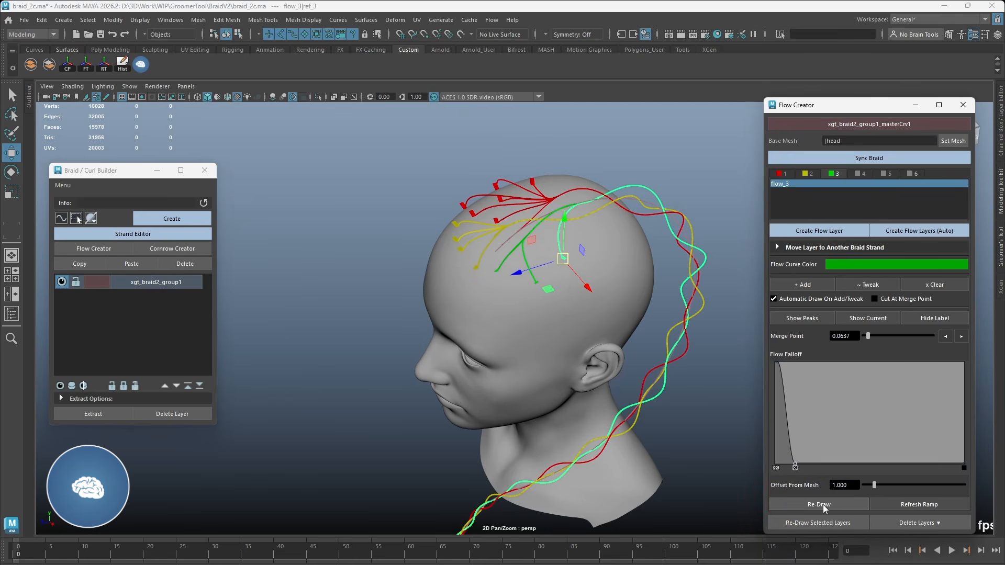
Step: Redraw the middle flow_3 curve on its own, and redraw every curve in the flow_3 layer
click(525, 255)
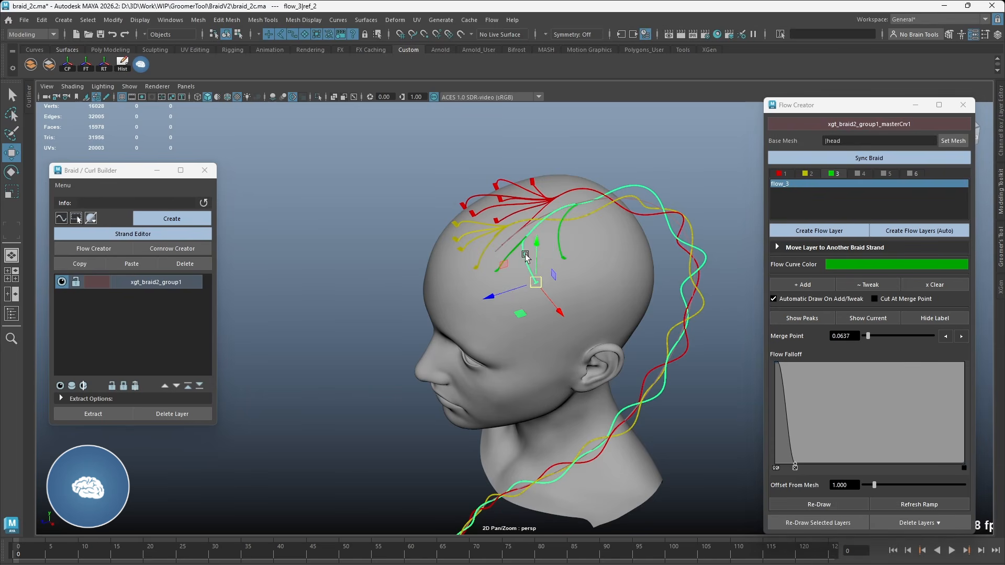
click(819, 505)
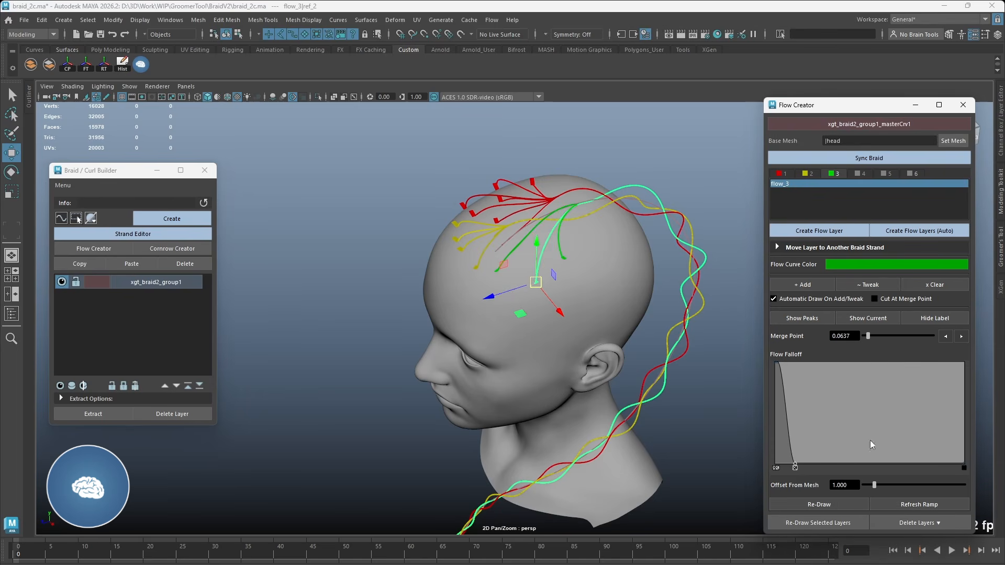
click(796, 182)
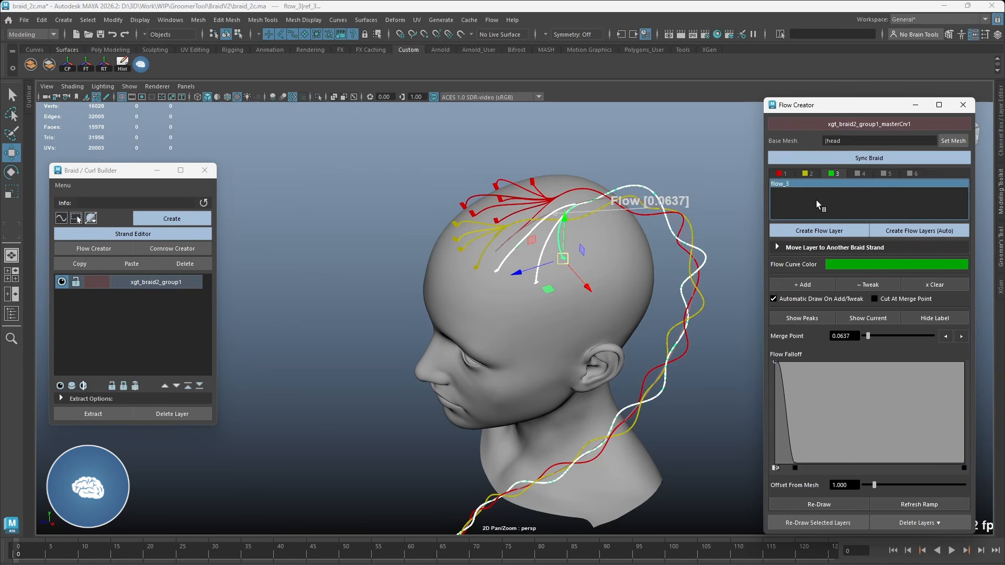
click(819, 503)
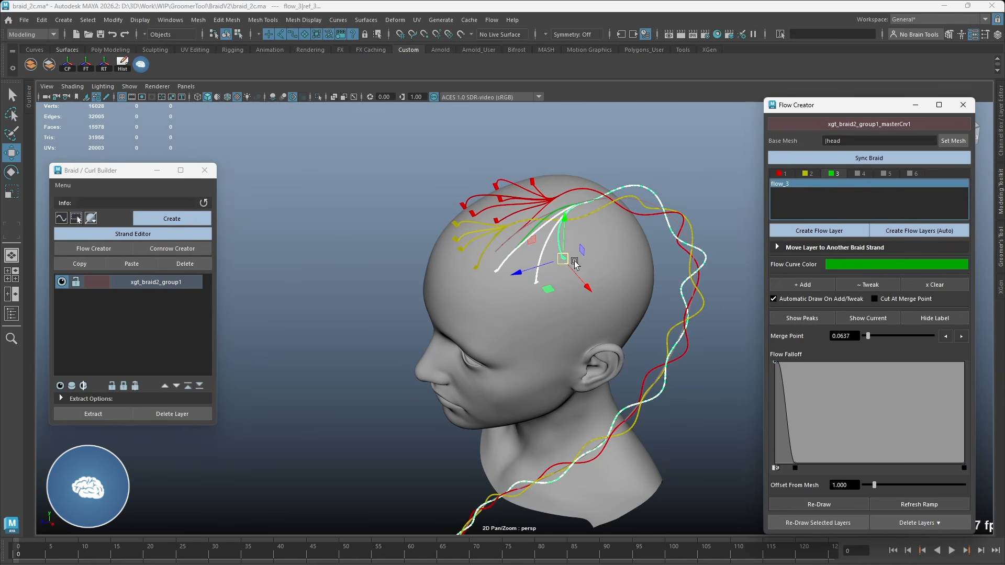
Step: Adjust the flow falloff of flow_1 wider and back to a slightly narrower ramp, redrawing the layer's curves each time
click(526, 189)
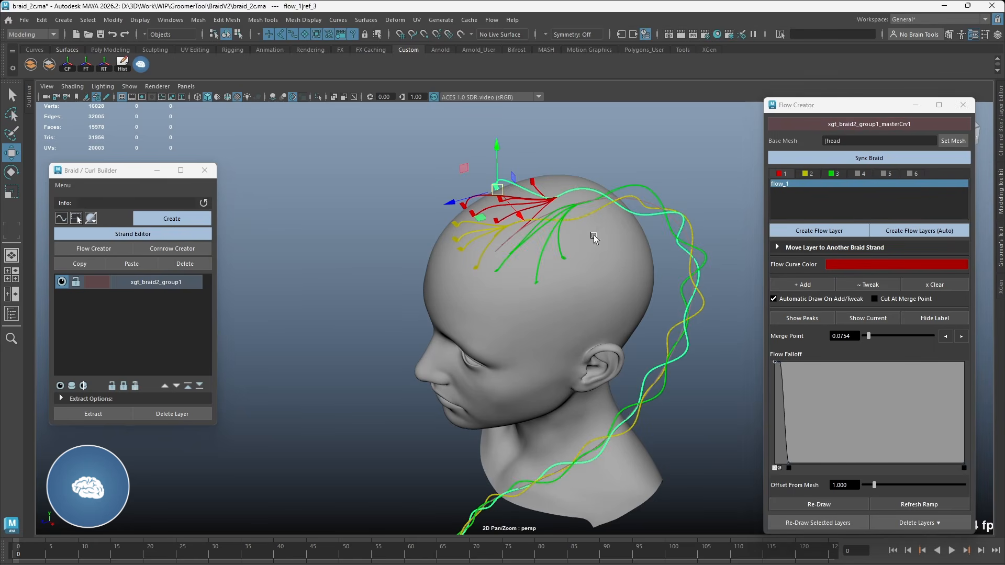
drag(789, 464, 798, 465)
click(795, 184)
alt+drag(531, 235, 599, 291)
click(810, 503)
click(795, 183)
drag(799, 464, 791, 465)
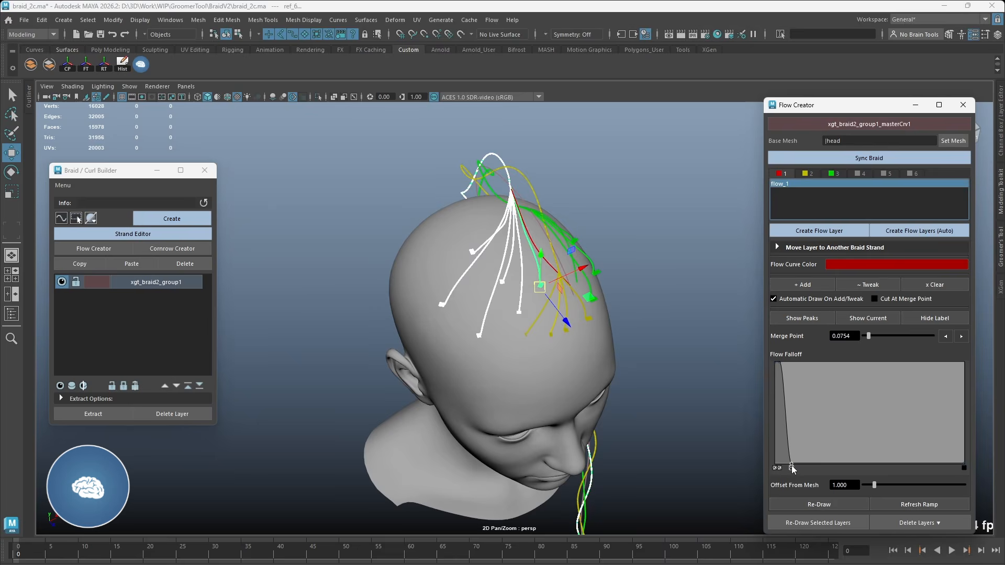
click(814, 503)
Step: Try redrawing the flow_1 curves with Cut At Merge Point enabled, and redraw them with the option turned off again
click(795, 184)
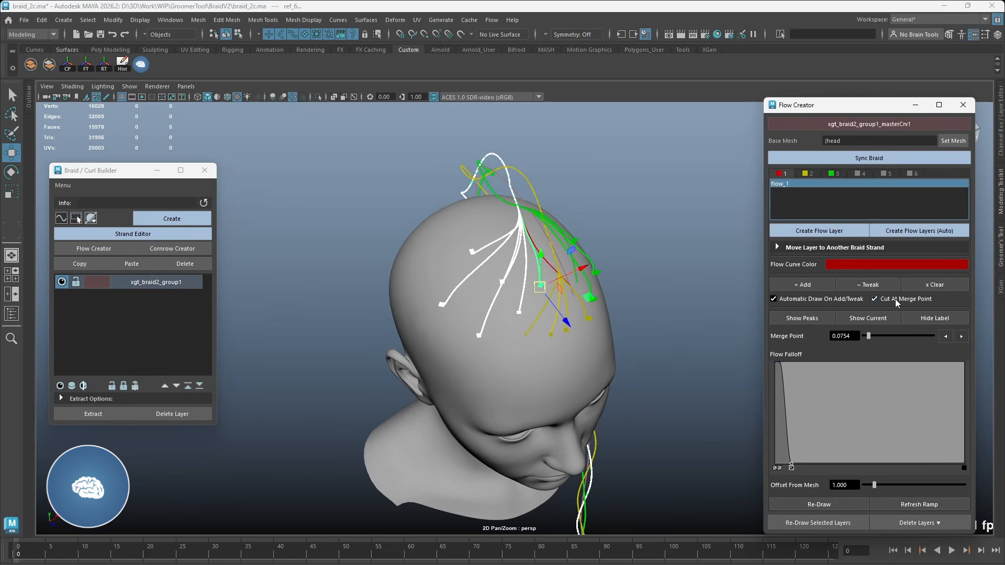
mouse_move(568, 300)
alt+mouse_down()
mouse_move(642, 281)
mouse_move(576, 287)
alt+mouse_up()
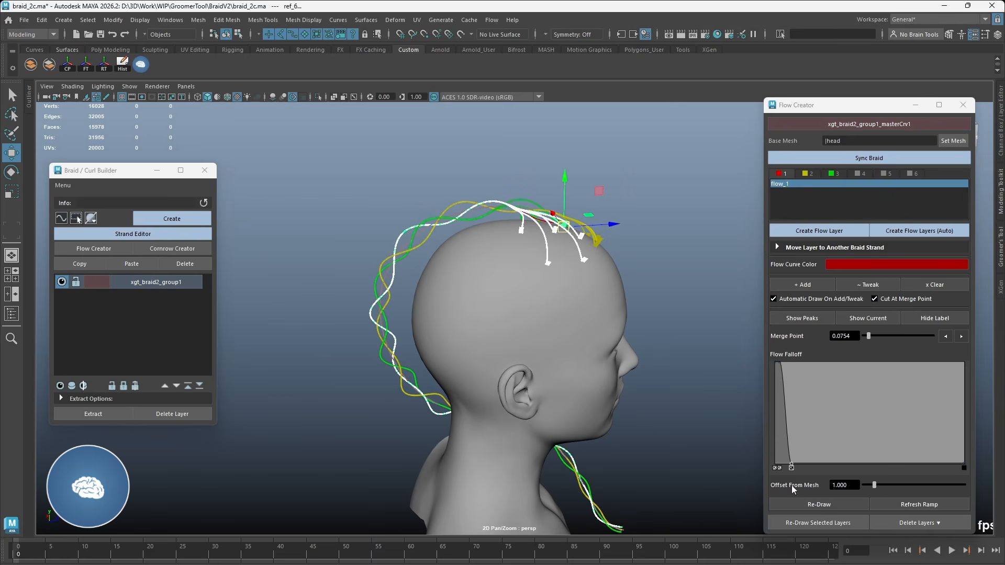
click(819, 504)
middle_drag(638, 279, 686, 235)
key(ctrl+z)
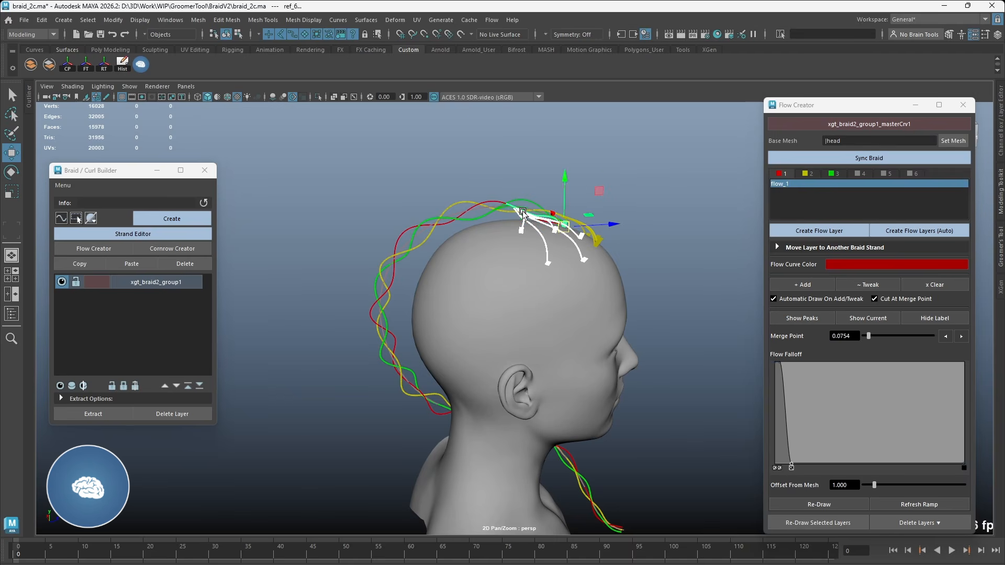
click(897, 300)
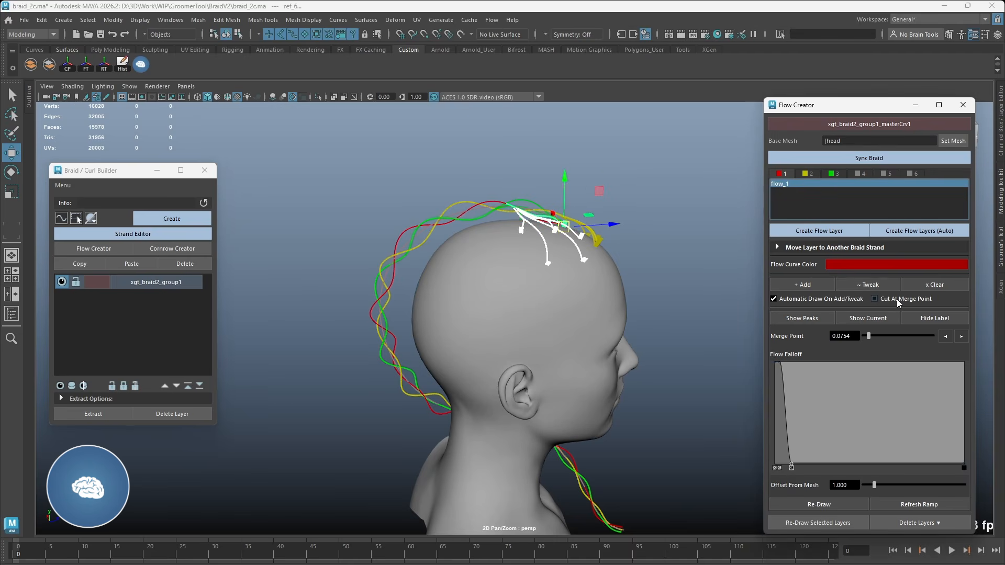
click(811, 503)
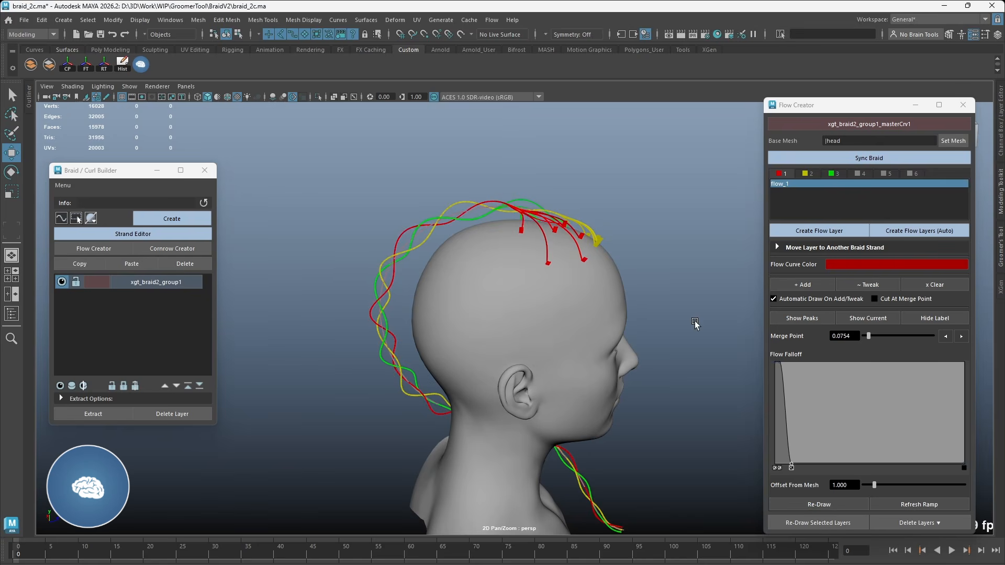
Step: Select a few of the flow_1 curves, widen the flow falloff, and redraw only those curves
alt+drag(681, 316, 519, 215)
alt+drag(568, 249, 592, 282)
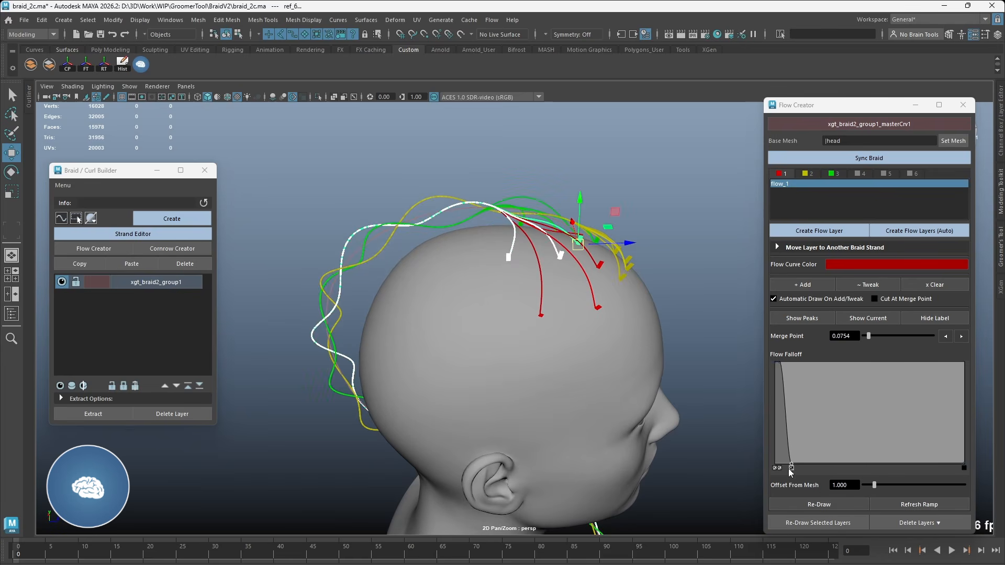
drag(792, 467, 802, 466)
alt+drag(606, 290, 637, 268)
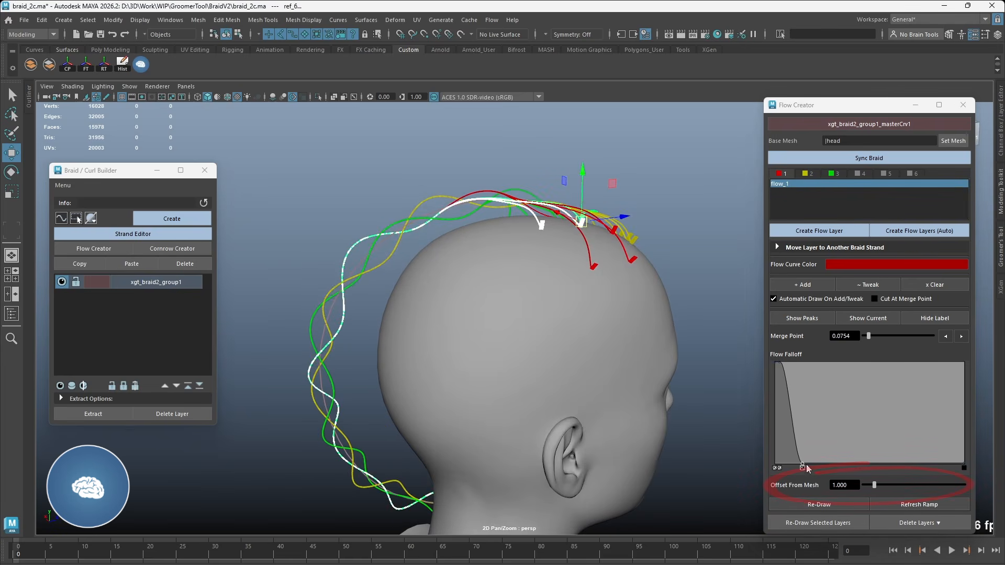
click(817, 506)
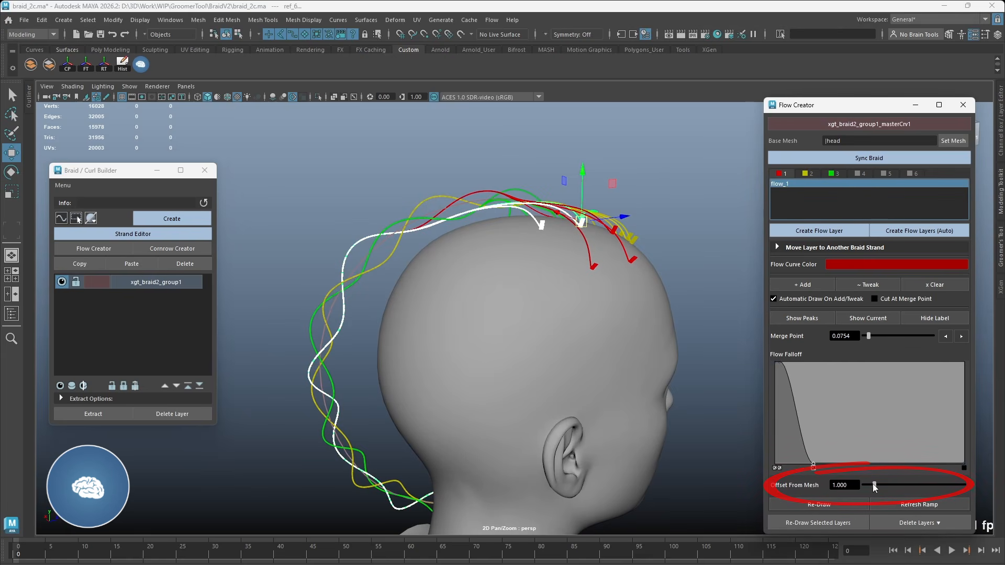
Step: Try an Offset From Mesh of 3.968 on the selected flow_1 curves, and redraw them with an offset of 0.212
click(837, 501)
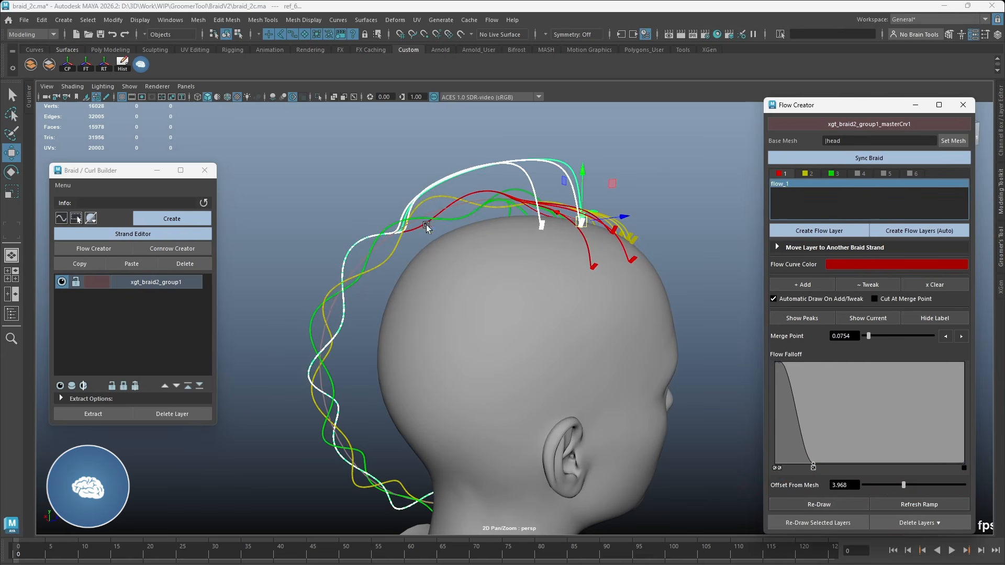
drag(867, 486, 865, 486)
alt+drag(647, 298, 627, 269)
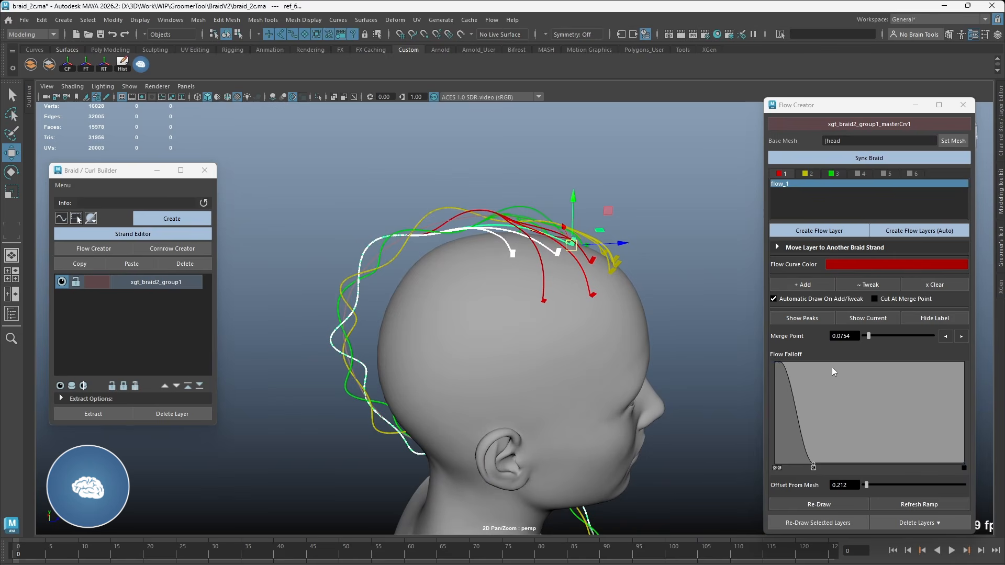
Step: Select the whole flow_1 layer and redraw all its curves with the current falloff and mesh offset
click(786, 183)
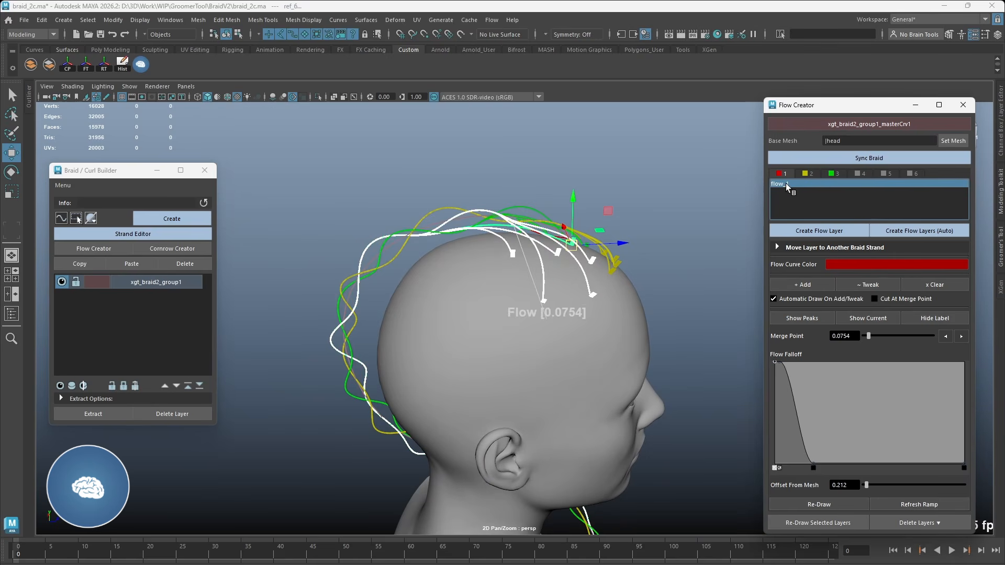
alt+drag(609, 241, 576, 214)
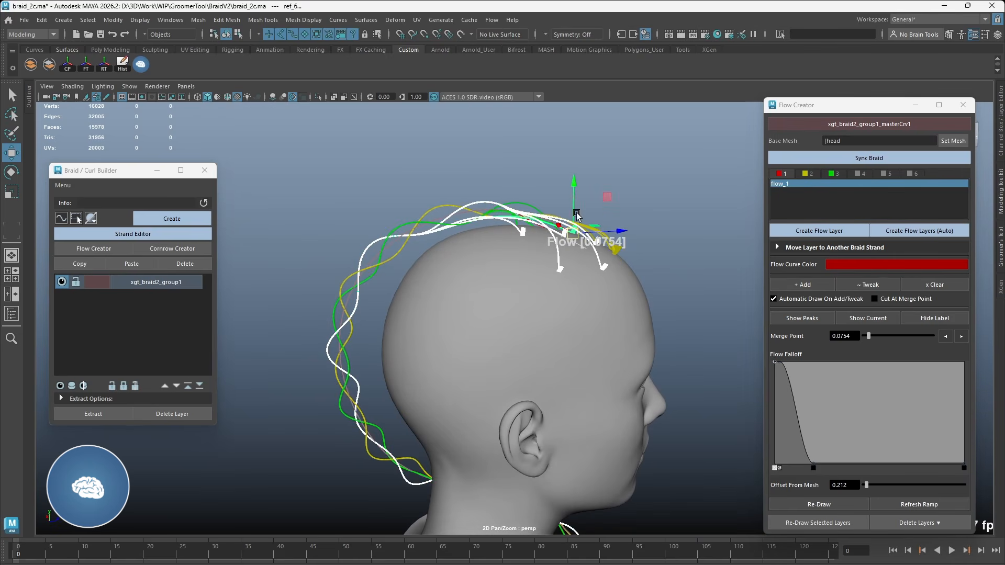
click(839, 504)
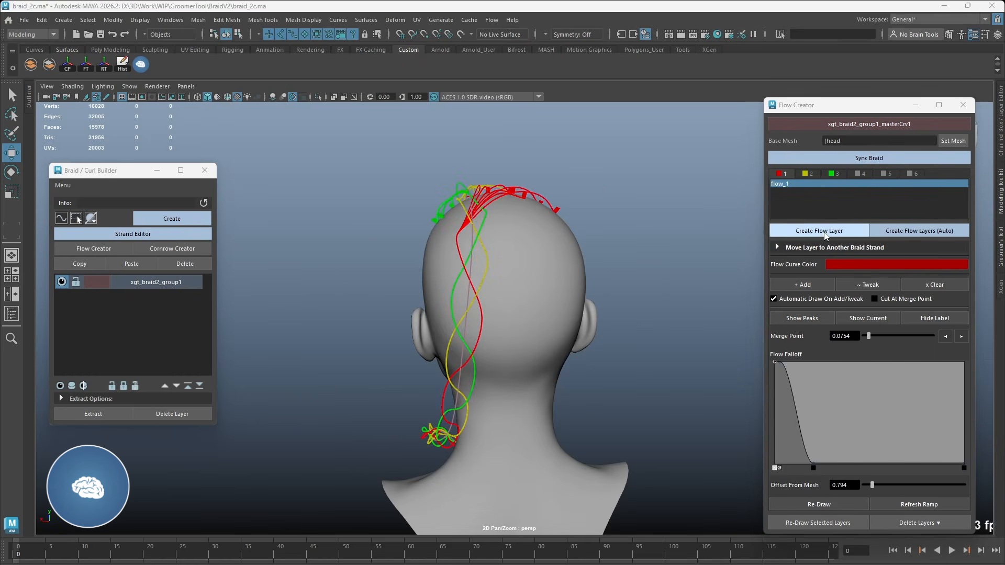
Step: Create flow layers flow_4, flow_5 and flow_6 for strand 1, and set flow_6's merge point to the 0.2161 peak
click(824, 232)
click(823, 232)
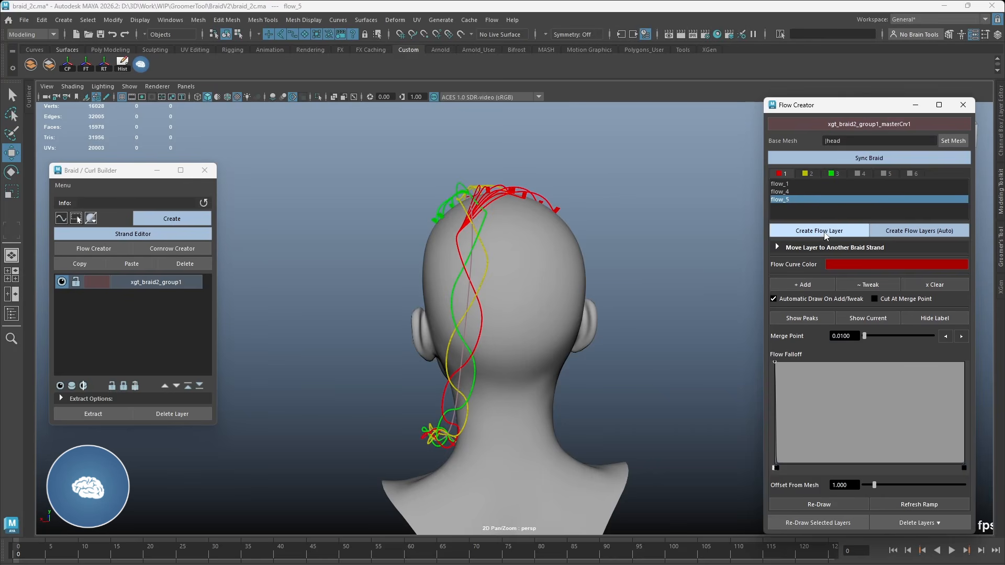
click(823, 232)
drag(864, 336, 875, 336)
click(960, 337)
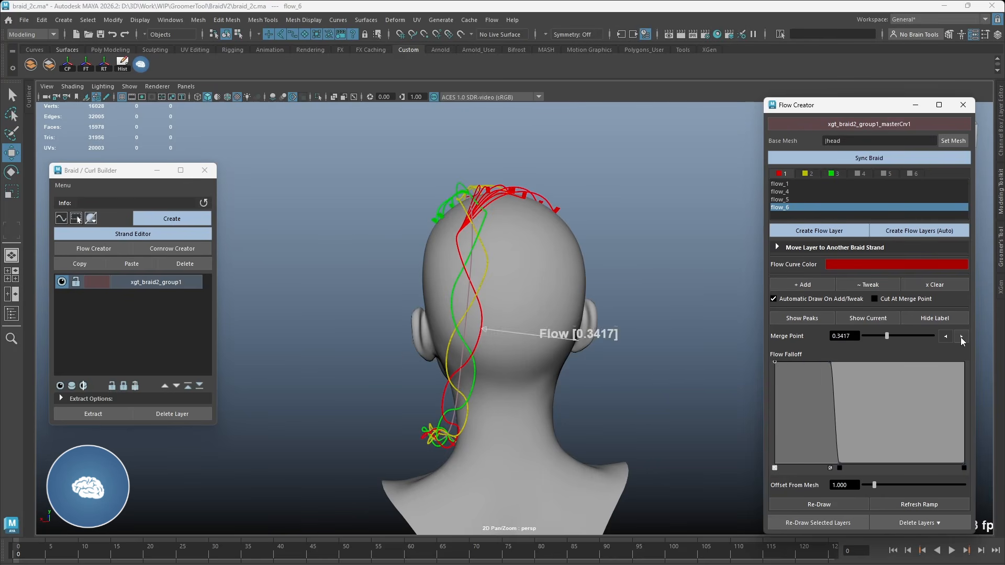
click(946, 337)
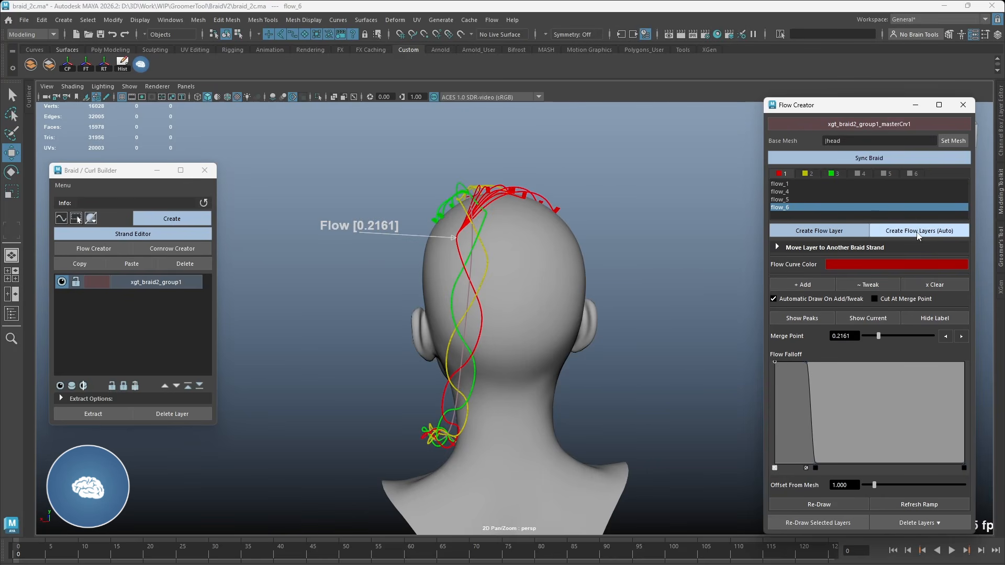
Step: Delete all the flow layers of braid strand 1
shift+click(791, 183)
right_click(791, 184)
click(818, 189)
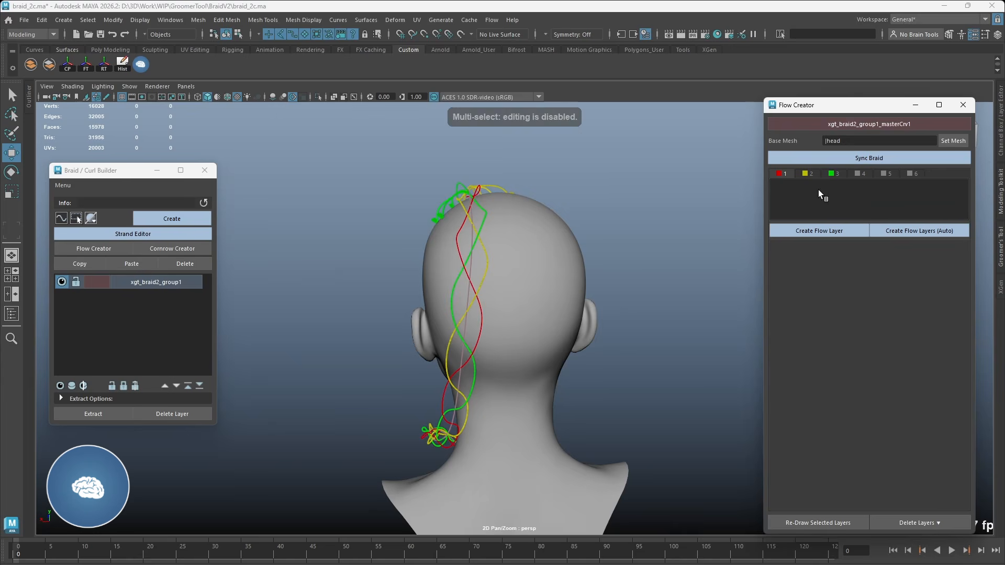
Step: Automatically create flow layers for strand 1 up to turn peak 4, keeping Remove Existing Layers off, and select flow_4
alt+drag(683, 199, 623, 233)
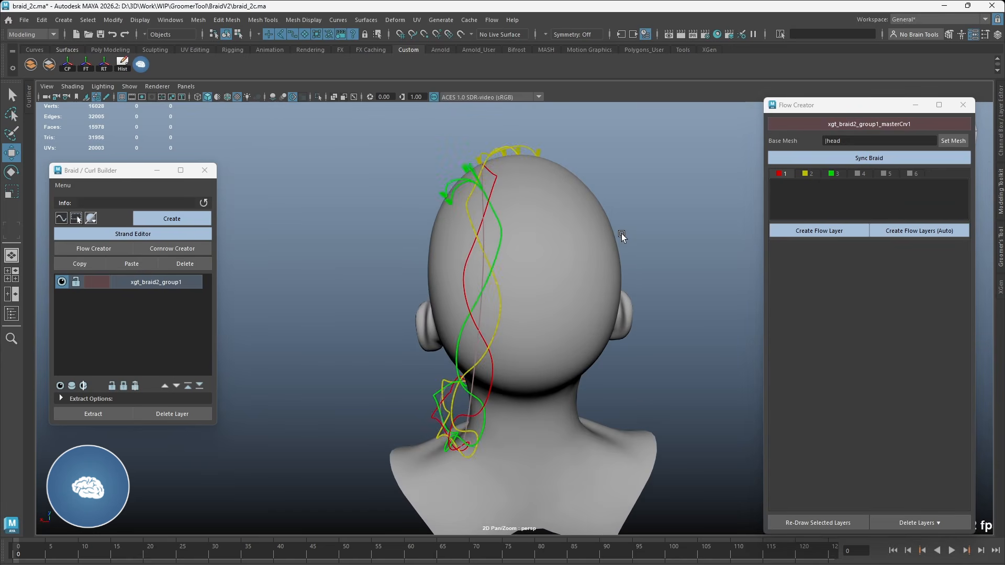
click(905, 231)
drag(691, 392, 733, 394)
alt+drag(583, 356, 745, 393)
alt+drag(556, 325, 500, 330)
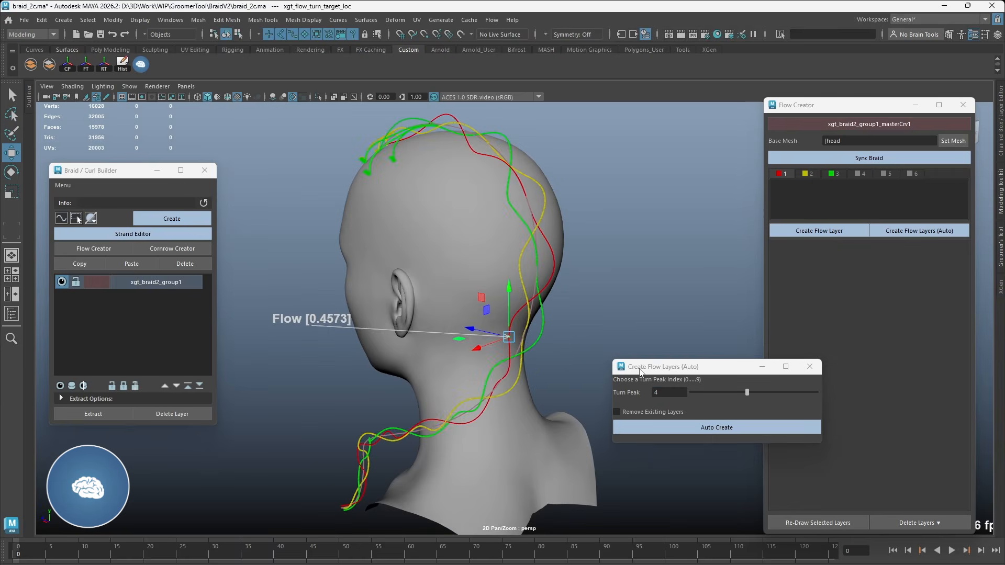
click(694, 427)
alt+middle_drag(588, 210, 620, 274)
click(808, 184)
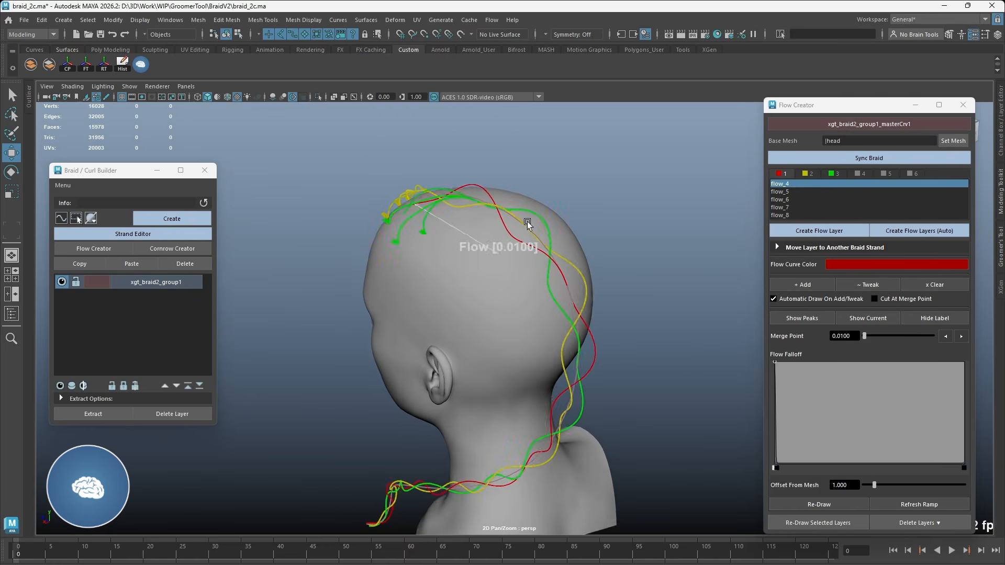
Step: Delete the flow_4 layer from braid strand 1
alt+drag(523, 220, 593, 226)
alt+drag(408, 161, 644, 162)
click(786, 184)
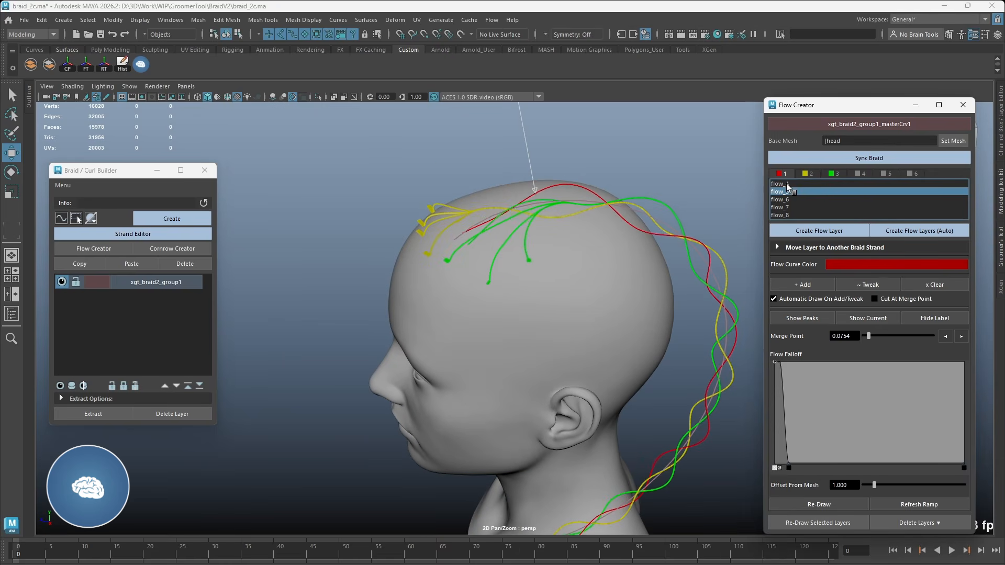
right_click(785, 184)
click(812, 190)
Step: Add flow curves from the scalp to layers flow_5 and flow_6 of strand 1
alt+drag(637, 197, 692, 199)
click(802, 183)
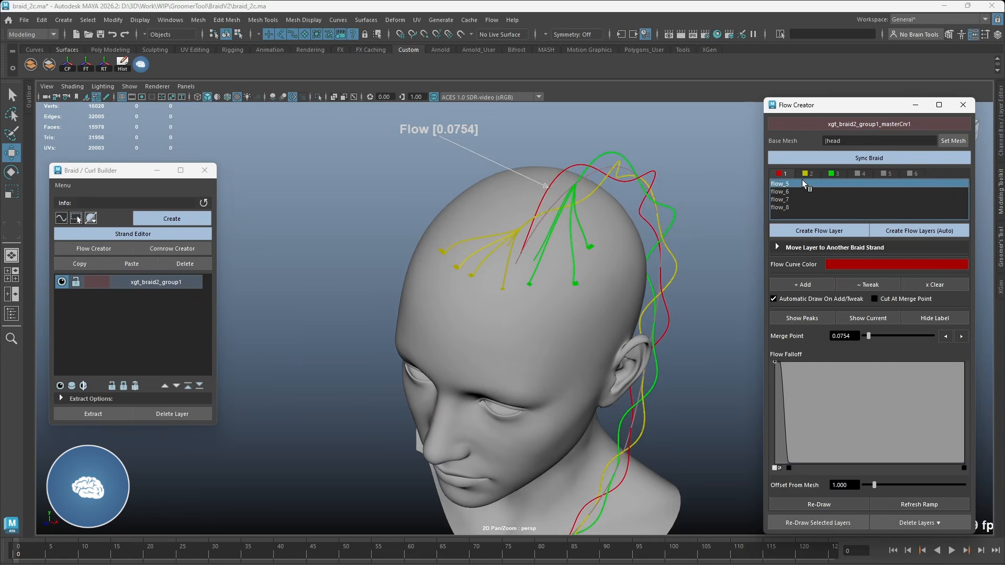
click(808, 284)
click(453, 252)
alt+drag(532, 221, 608, 256)
click(794, 192)
click(804, 284)
click(600, 227)
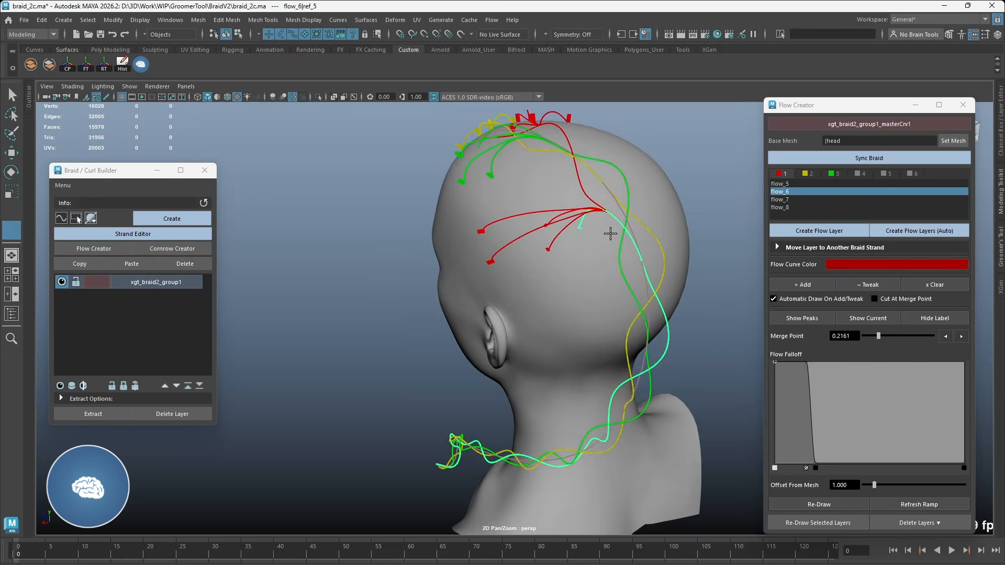
Step: Add flow curves to strand 1's flow_7 and flow_8 layers on the back and side of the head
click(795, 199)
click(803, 284)
click(794, 207)
alt+drag(434, 296, 460, 293)
Step: Automatically create flow layers for braid strand 2 with Remove Existing Layers turned on
click(808, 173)
click(922, 232)
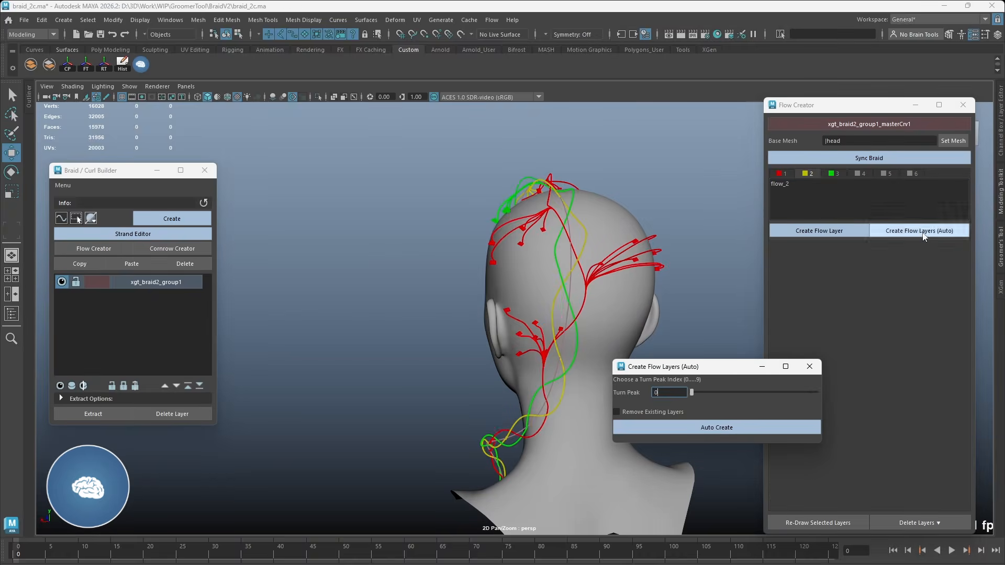
click(794, 183)
click(919, 231)
click(659, 412)
click(686, 428)
Step: Add flow curves to strand 2's flow_9 layer on the front of the scalp
alt+drag(529, 253, 618, 253)
click(794, 183)
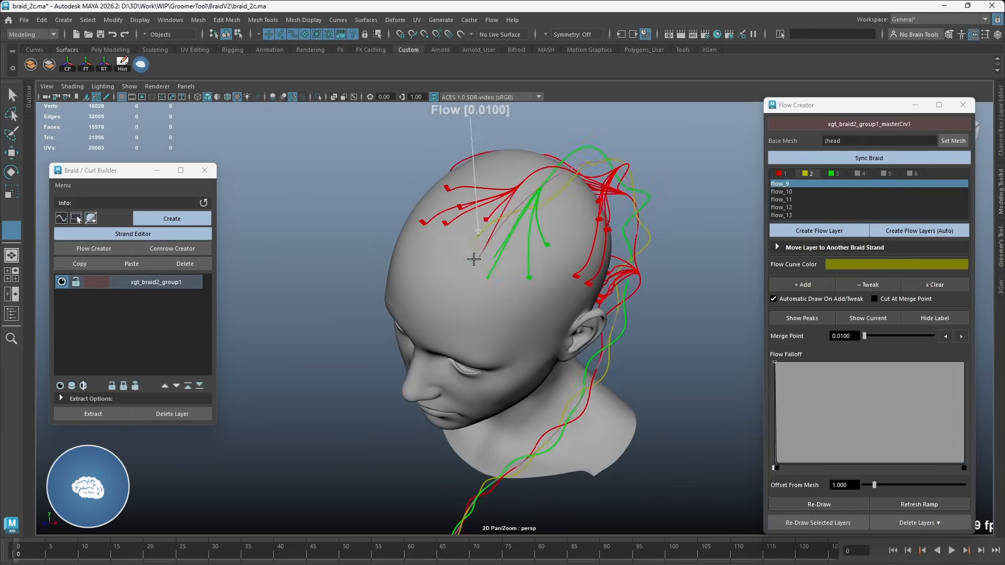
click(803, 284)
Step: Add scalp curves to flow_10 and redraw the layer with a slightly higher merge point
click(794, 191)
click(803, 284)
click(575, 251)
click(525, 284)
drag(871, 336, 873, 336)
click(819, 504)
Step: Add flow curves from the scalp to strand 2's flow_11 and flow_12 layers
click(795, 200)
mouse_move(654, 269)
alt+mouse_down()
mouse_move(550, 261)
mouse_move(602, 256)
mouse_move(576, 271)
mouse_move(654, 270)
alt+mouse_up()
click(802, 285)
click(565, 260)
click(794, 208)
click(790, 284)
alt+drag(580, 262, 602, 259)
click(552, 262)
Step: Add flow curves to strand 2's flow_13 layer across the lower back of the head
click(794, 215)
click(802, 285)
alt+drag(654, 313, 567, 321)
click(556, 303)
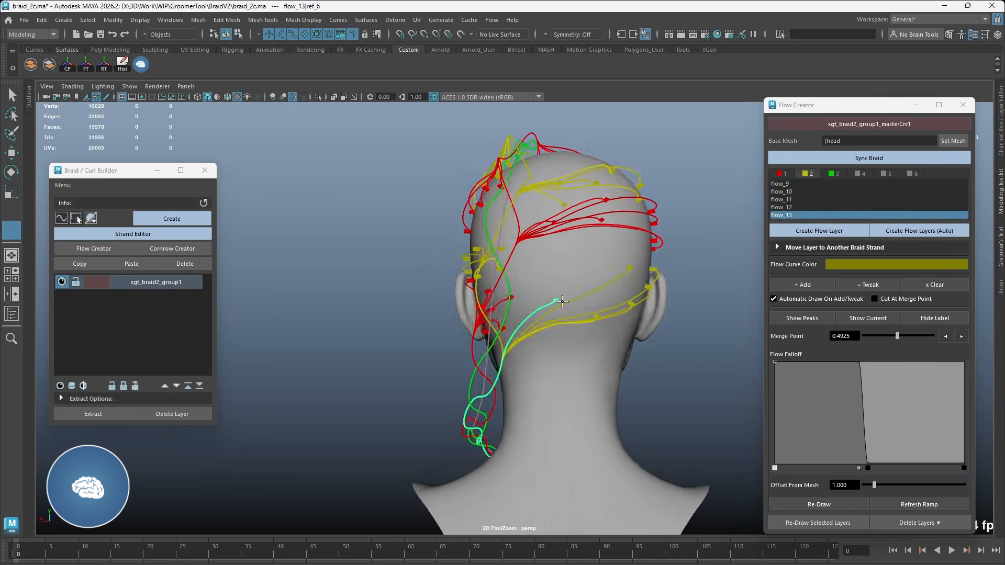
Step: Automatically create the flow layers for braid strand 3 up to a higher turn peak
click(834, 174)
click(888, 231)
drag(690, 392, 741, 392)
alt+drag(544, 377, 613, 385)
click(716, 427)
Step: Add flow curves to flow_15 on the front scalp and redraw them with the merge point at 0.0714
alt+drag(523, 313, 654, 346)
click(782, 184)
click(802, 285)
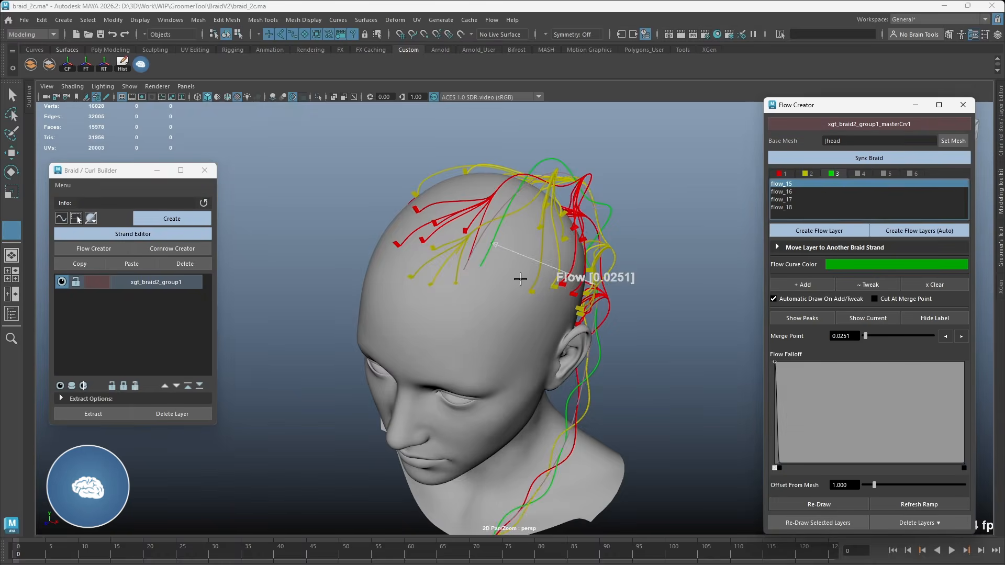
alt+drag(576, 293, 544, 293)
click(516, 242)
drag(865, 336, 868, 336)
click(805, 504)
Step: Add scalp flow curves to strand 3's flow_16 layer and set its merge point to 0.2249
alt+drag(523, 314, 654, 293)
click(782, 191)
click(802, 285)
click(596, 260)
alt+drag(572, 225, 544, 251)
drag(875, 335, 879, 336)
Step: Add flow curves from the scalp to strand 3's flow_17 and flow_18 layers
click(782, 199)
click(803, 284)
alt+drag(586, 314, 694, 335)
click(787, 208)
click(802, 285)
click(596, 379)
click(518, 300)
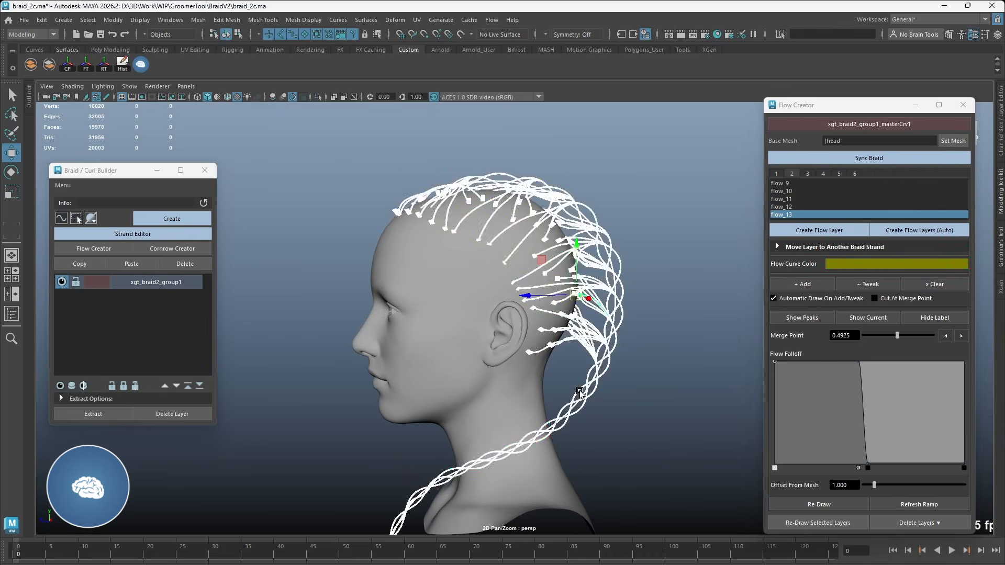
Step: Move the section of xgt_braid2_group1 behind the head closer to the scalp and sync the braid
right_click(62, 218)
click(98, 269)
click(194, 281)
right_drag(266, 283, 267, 251)
alt+middle_drag(660, 384, 640, 363)
drag(609, 392, 594, 384)
mouse_move(622, 251)
alt+mouse_down()
mouse_move(523, 248)
mouse_move(542, 259)
mouse_move(754, 218)
alt+mouse_up()
key(w)
click(868, 158)
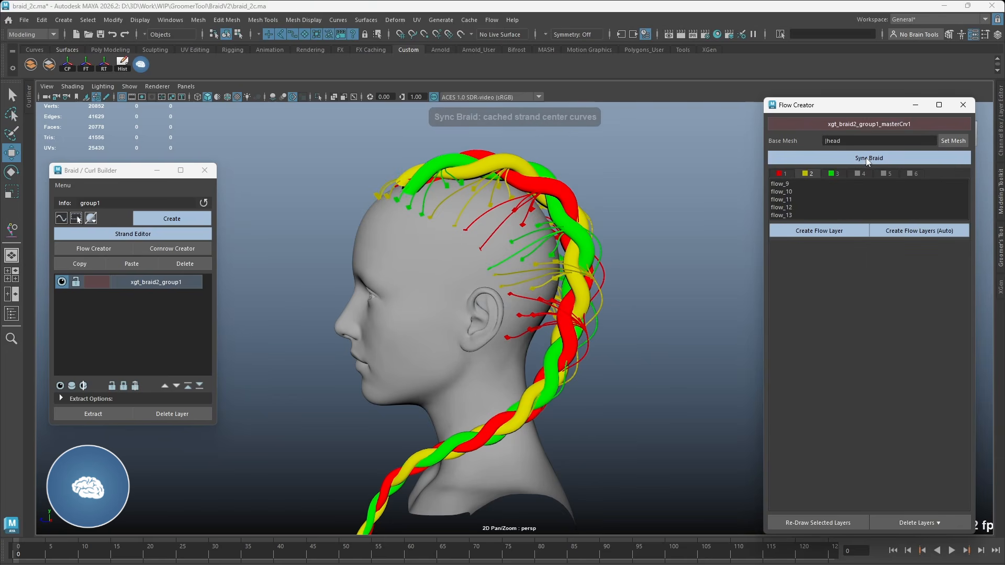
Step: Examine the flow curves lying outside the reshaped braid and the layers of the three strands they belong to
click(600, 278)
click(604, 277)
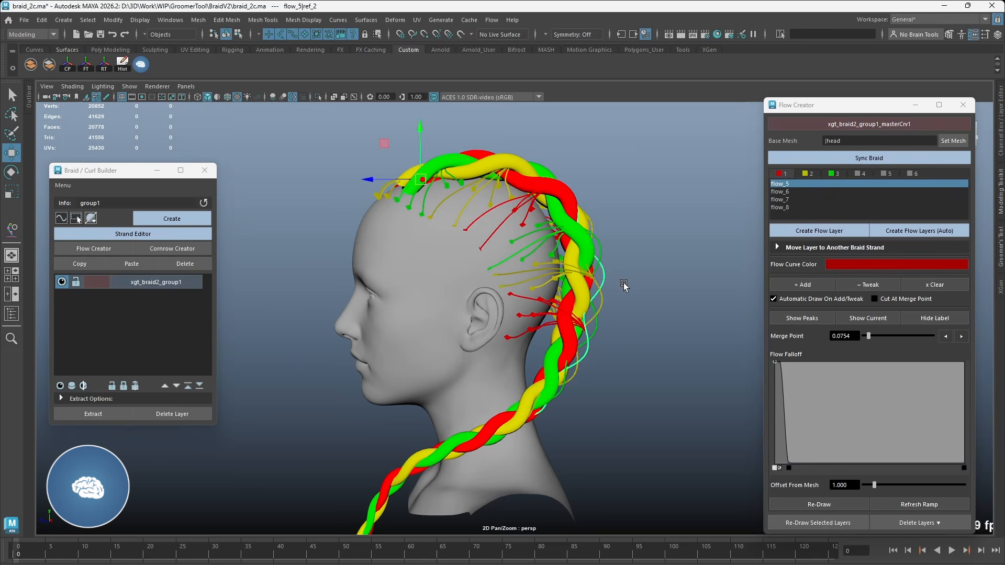
alt+drag(623, 284, 604, 283)
click(781, 184)
click(783, 199)
click(779, 207)
click(789, 184)
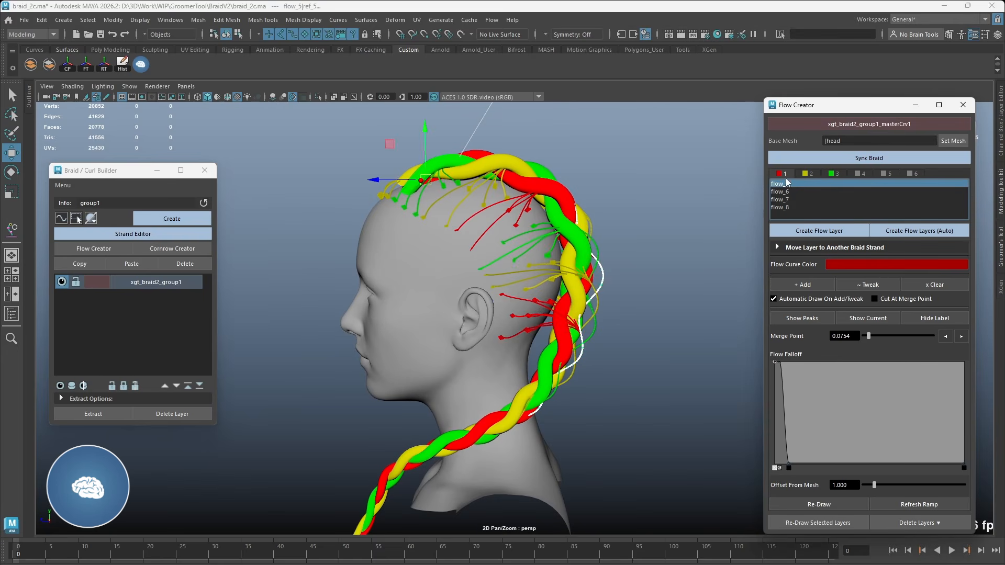
click(805, 172)
click(824, 171)
Step: Redraw strand 1's layers flow_5 to flow_8 to follow the synced braid
click(786, 176)
click(785, 183)
shift+click(786, 208)
click(811, 524)
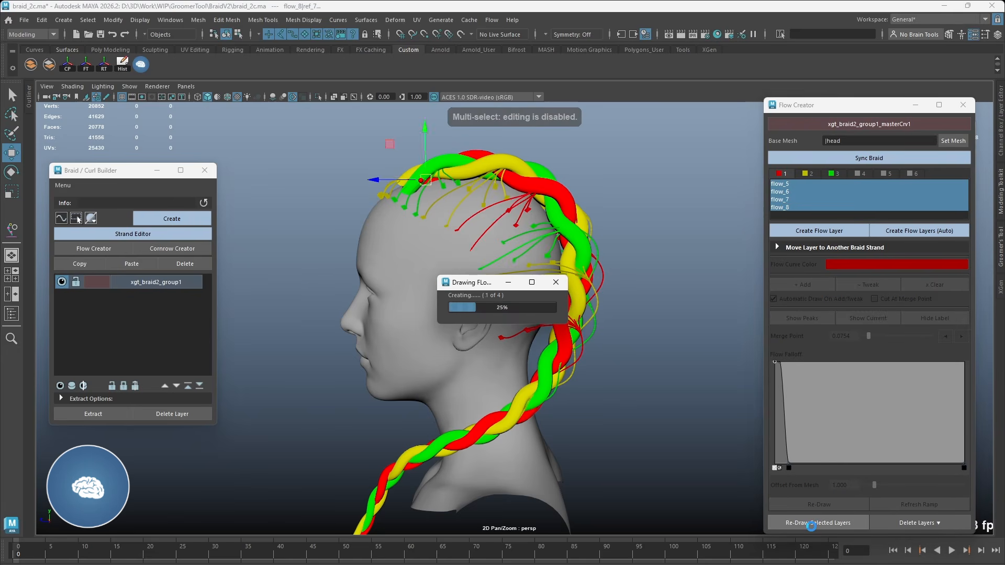
Step: Redraw strand 2's layers flow_9 to flow_13 to follow the synced braid
click(806, 174)
click(787, 183)
shift+click(789, 214)
click(827, 518)
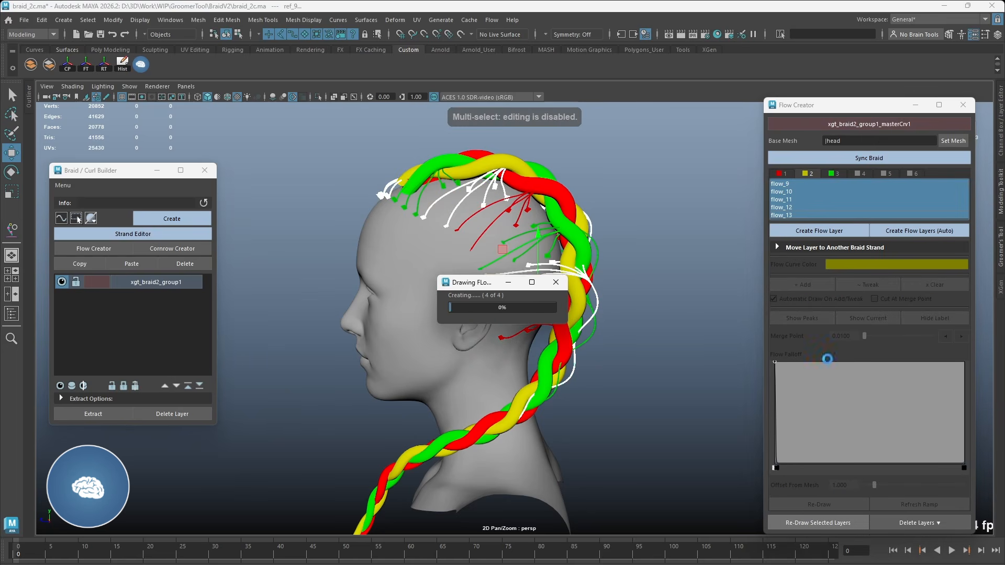
Step: Redraw strand 3's layers flow_15 to flow_18 to follow the synced braid
click(832, 174)
click(799, 183)
shift+click(794, 207)
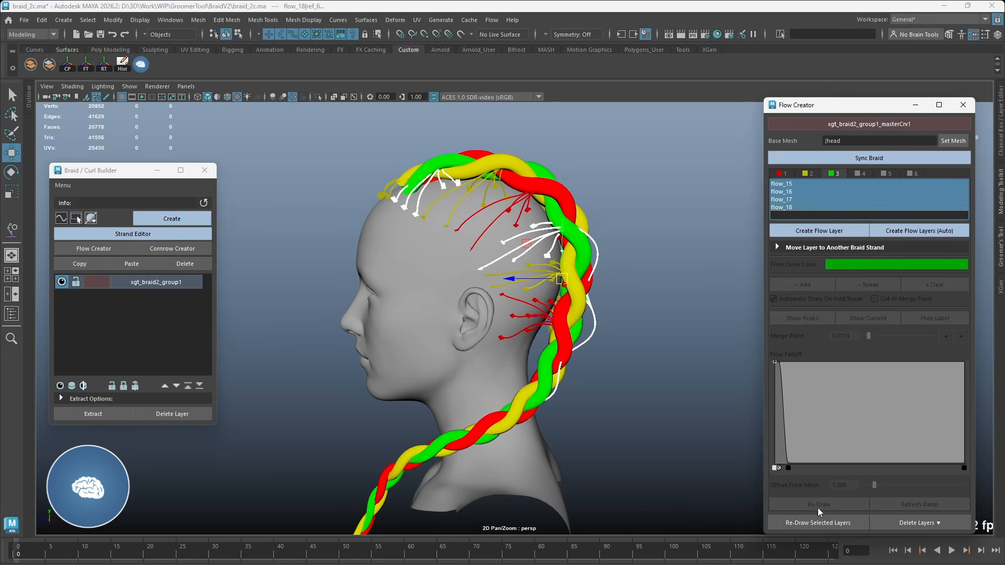
click(820, 520)
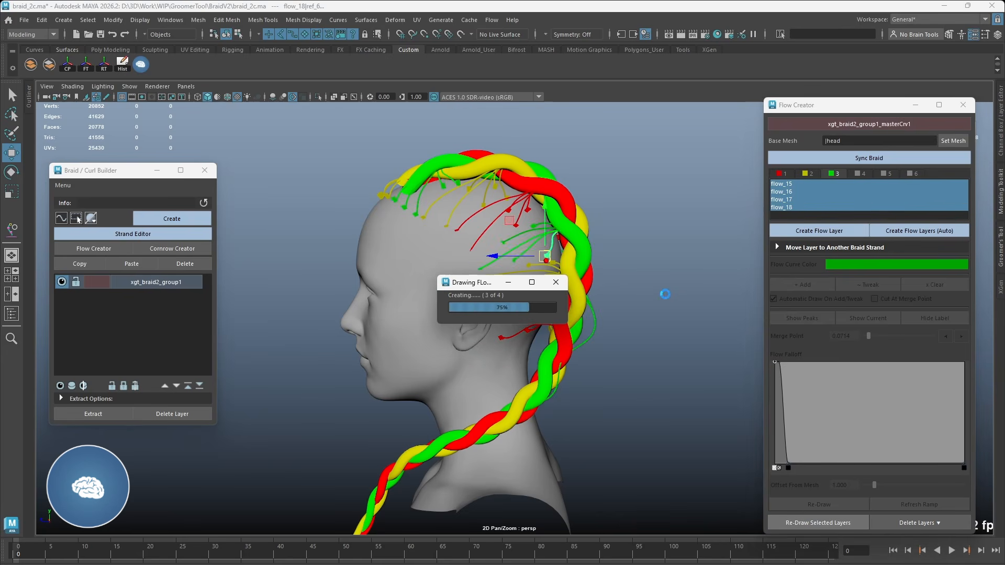
Step: Inspect the redrawn flow curves at the back of the head in wireframe display
alt+drag(654, 281, 553, 276)
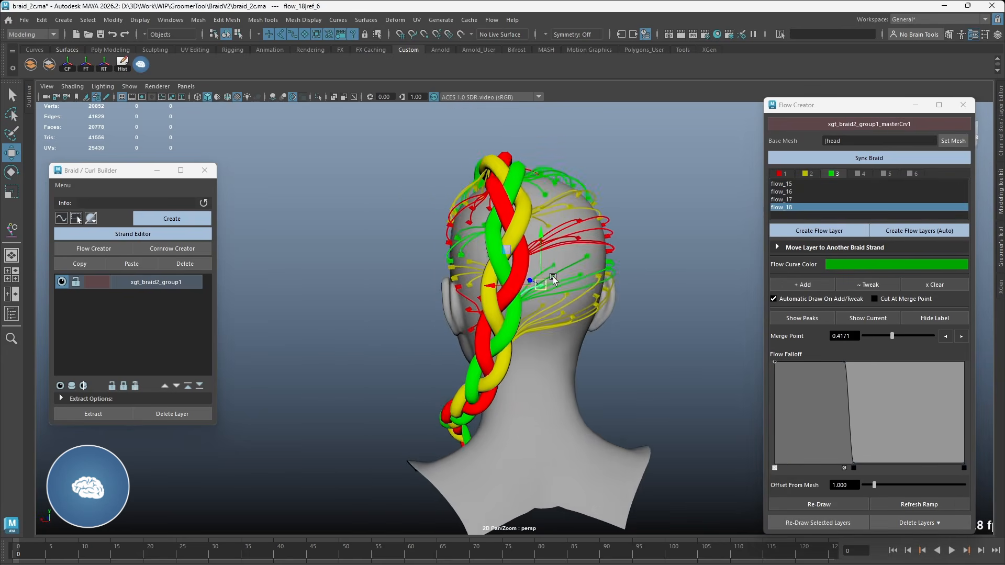
key(4)
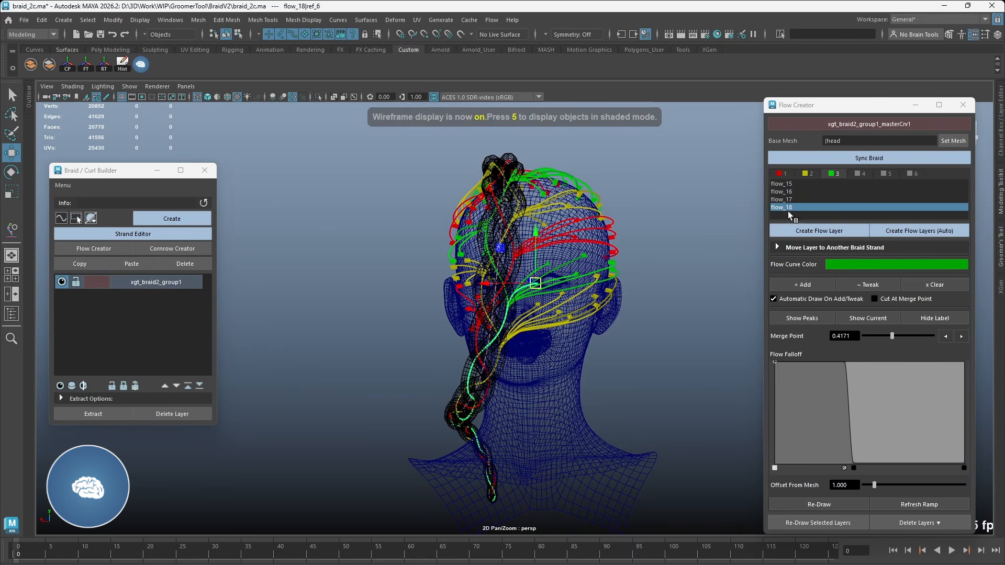
click(790, 208)
middle_drag(676, 271, 763, 262)
key(ctrl+z)
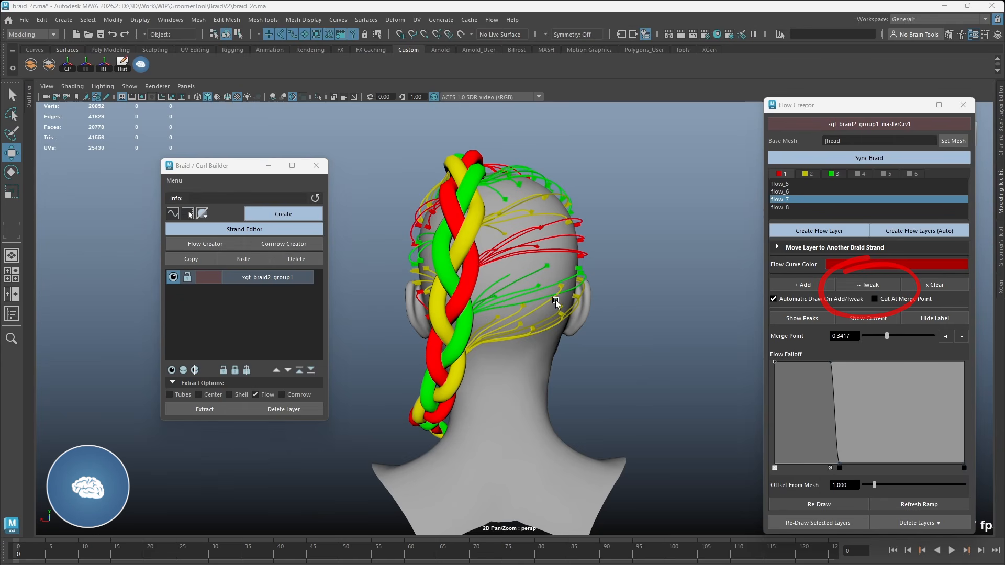
Step: Tweak the root positions of flow_13's curves on the lower back of the head
click(858, 285)
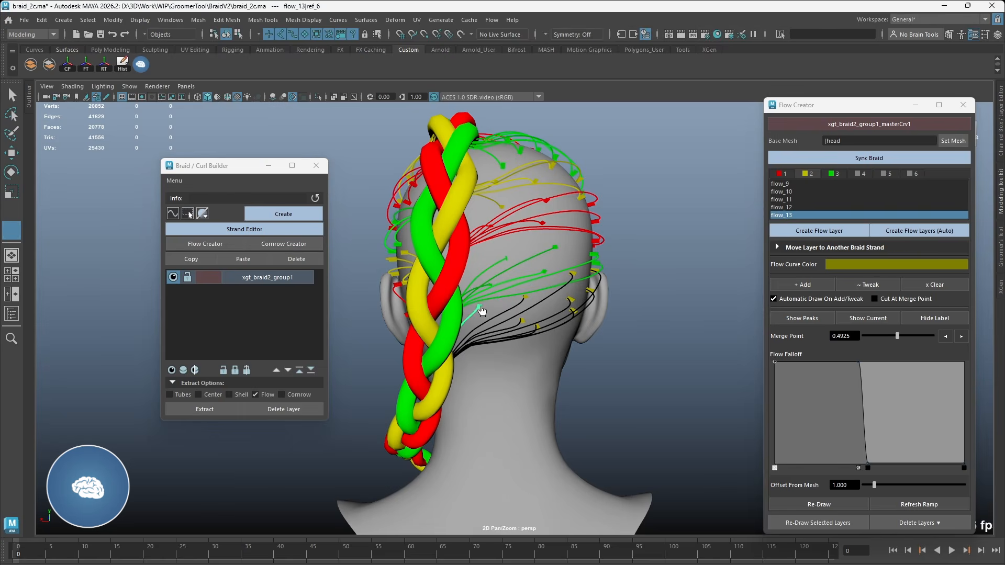
key(4)
mouse_move(518, 304)
mouse_down()
mouse_move(521, 323)
mouse_move(513, 293)
mouse_move(501, 296)
mouse_up()
key(5)
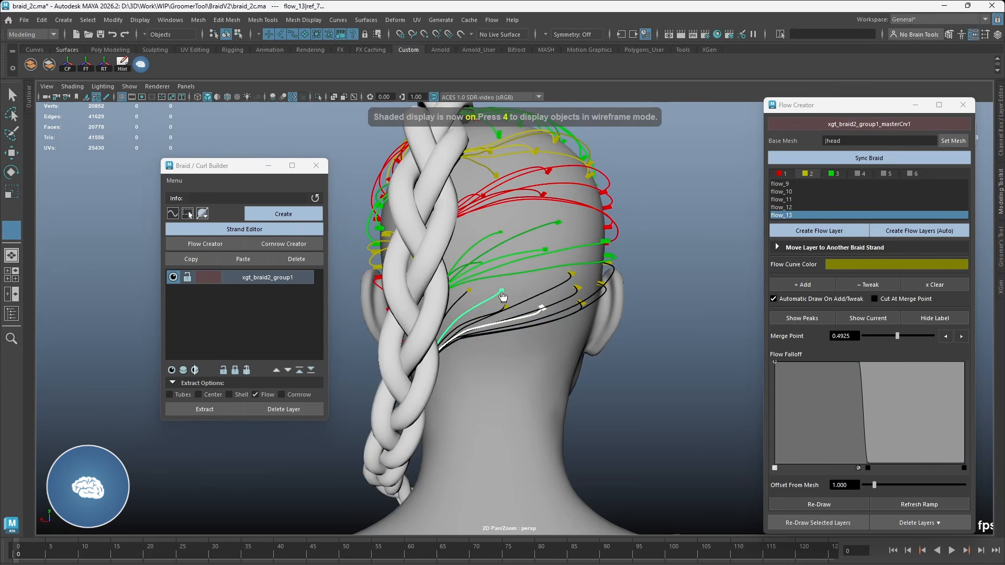
click(512, 284)
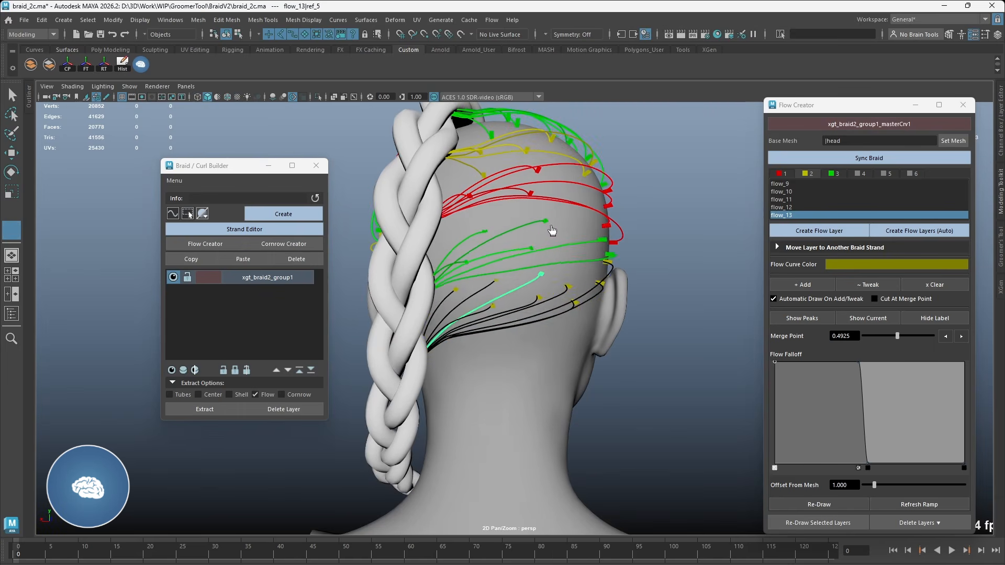
Step: Tweak the roots of flow_18's curves and add more curves to the layer on the back of the head
click(546, 224)
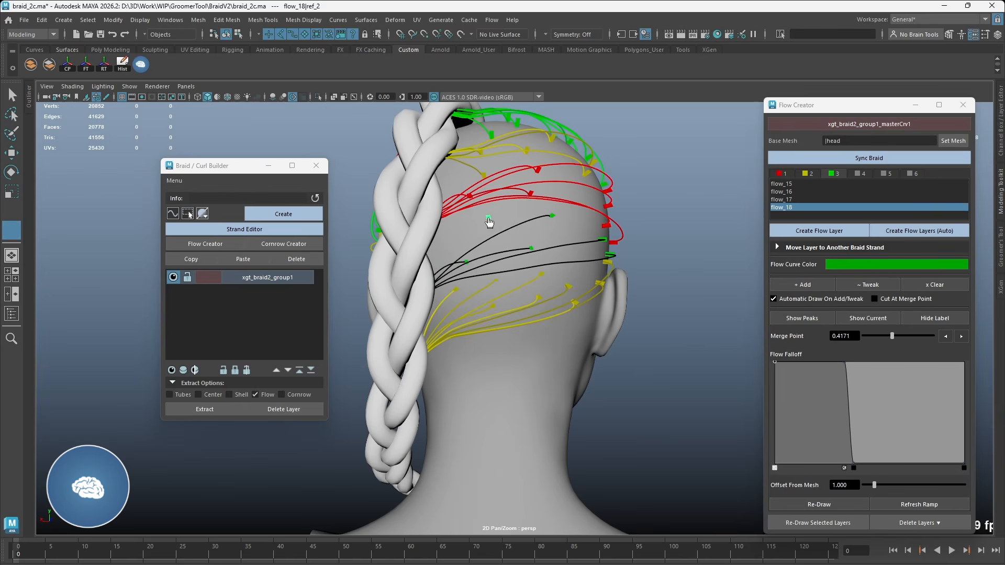
mouse_move(560, 263)
alt+mouse_down()
mouse_move(564, 246)
mouse_move(576, 252)
mouse_move(585, 240)
mouse_move(596, 254)
mouse_move(541, 258)
mouse_move(566, 257)
mouse_move(553, 275)
alt+mouse_up()
click(804, 285)
click(531, 224)
click(863, 285)
click(802, 285)
click(530, 269)
click(547, 252)
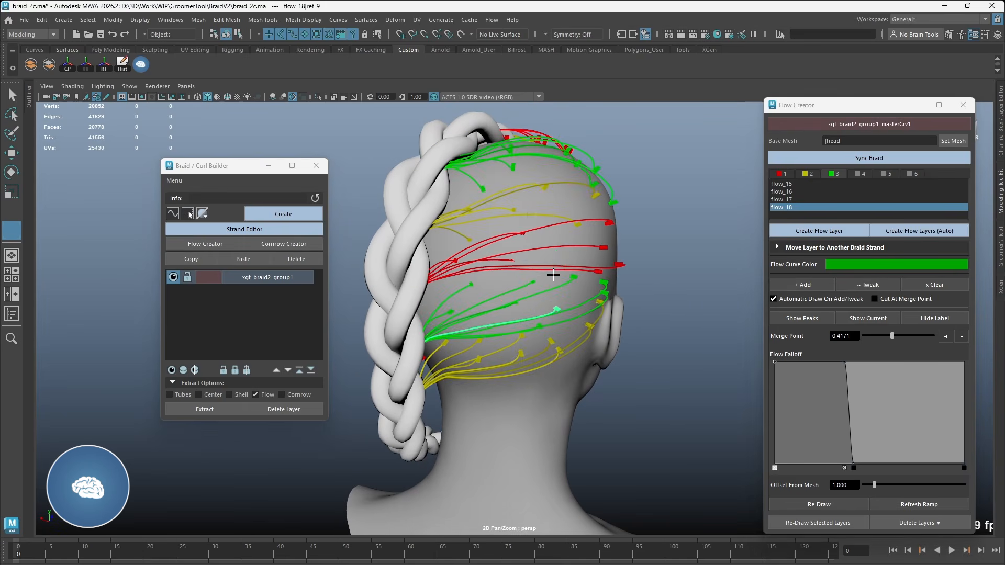
Step: Change the curve colour of strand 2's flow_11 layer to orange
scroll(475, 222, up, 1)
click(857, 265)
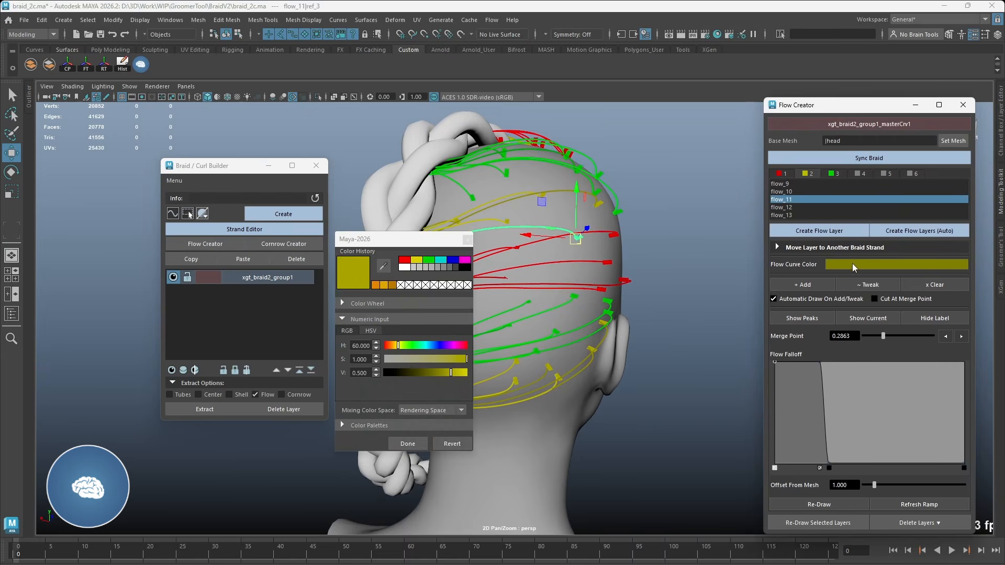
click(375, 285)
click(408, 444)
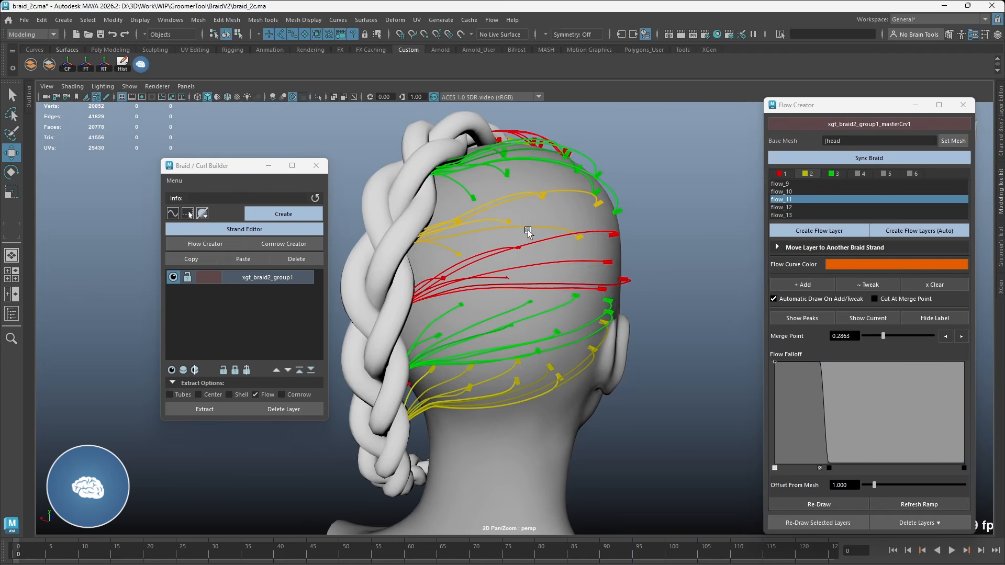
Step: Add more scalp curves to flow_11 and tweak the positions of their roots
alt+drag(546, 214, 589, 246)
click(572, 251)
click(587, 238)
click(816, 285)
mouse_move(523, 243)
alt+mouse_down()
mouse_move(540, 231)
mouse_move(460, 240)
mouse_move(471, 229)
mouse_move(529, 242)
alt+mouse_up()
click(855, 284)
mouse_move(419, 238)
alt+mouse_down()
mouse_move(594, 212)
mouse_move(567, 228)
mouse_move(586, 243)
mouse_move(640, 223)
alt+mouse_up()
Step: Repeat the Tweak command on flow_16 and move a group of its curve roots outward across the scalp
key(w)
click(590, 209)
key(w)
drag(650, 208, 557, 277)
ctrl+click(620, 217)
key(4)
key(6)
key(g)
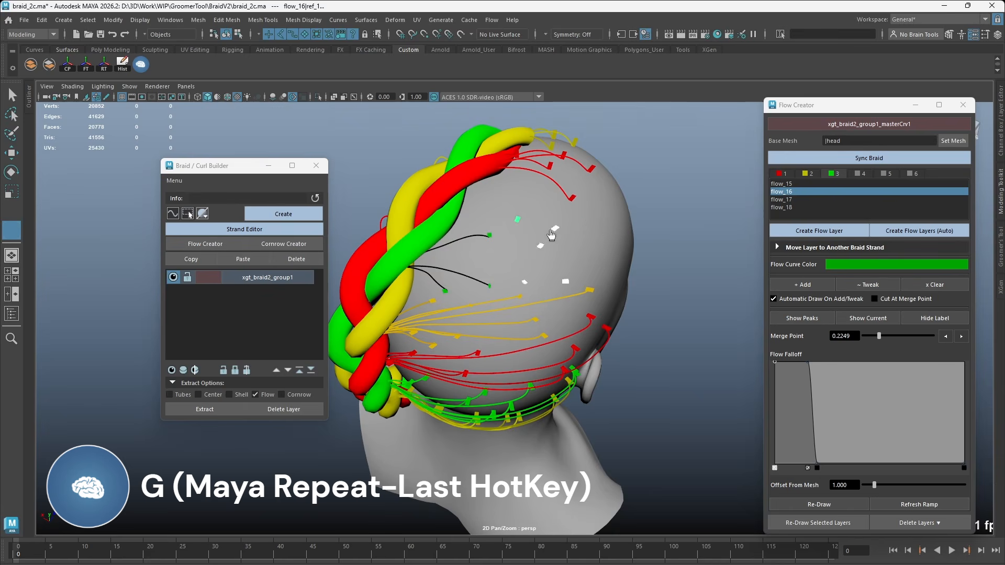
drag(580, 230, 568, 193)
Step: Tweak flow_16 again to reposition the individual curve root near the middle of the layer
key(w)
click(611, 170)
key(g)
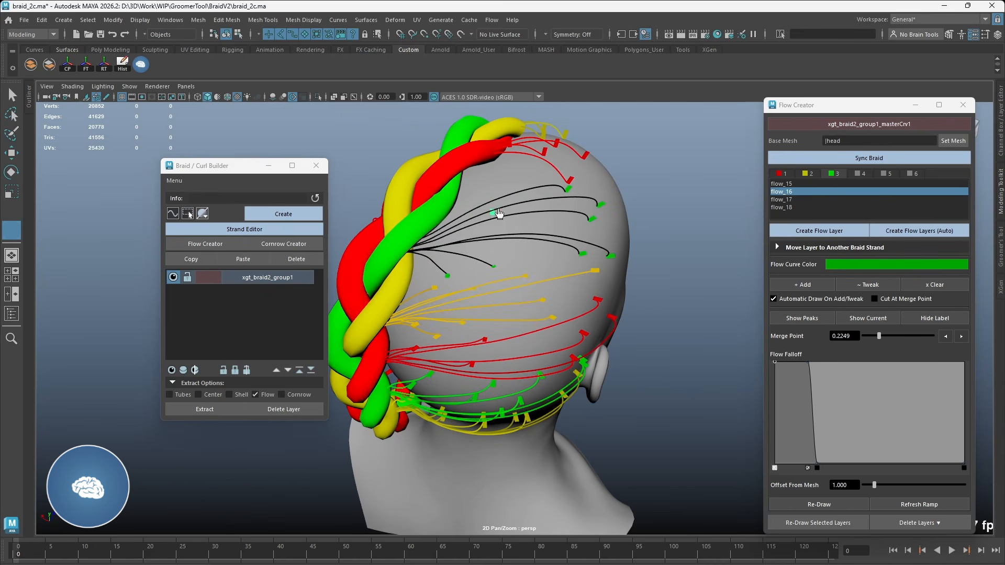
drag(491, 217, 506, 201)
alt+drag(523, 235, 527, 228)
Step: Sync the reshaped braid and redraw strand 3's layers flow_15 to flow_18
right_click(608, 208)
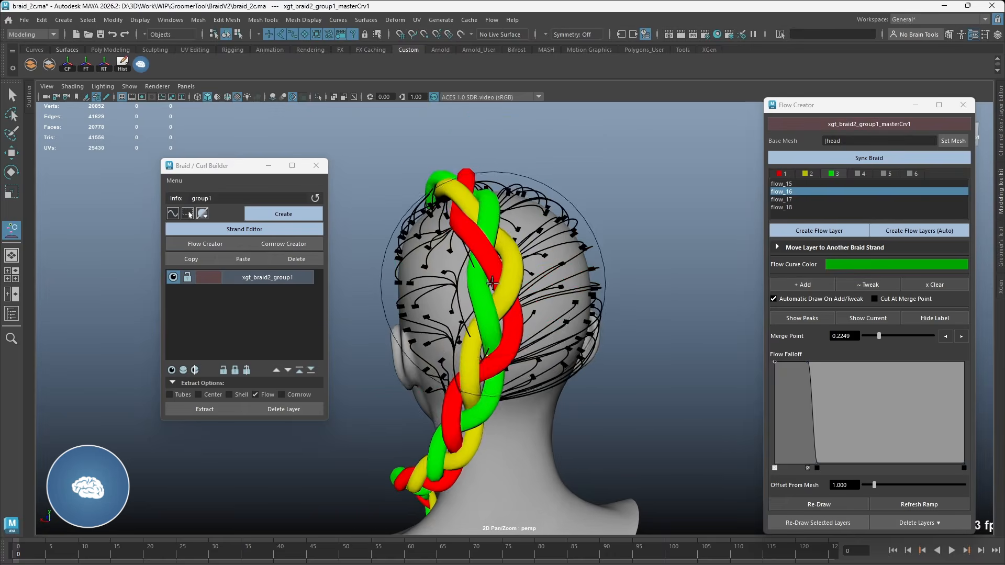
click(869, 158)
click(790, 184)
shift+click(793, 209)
click(818, 522)
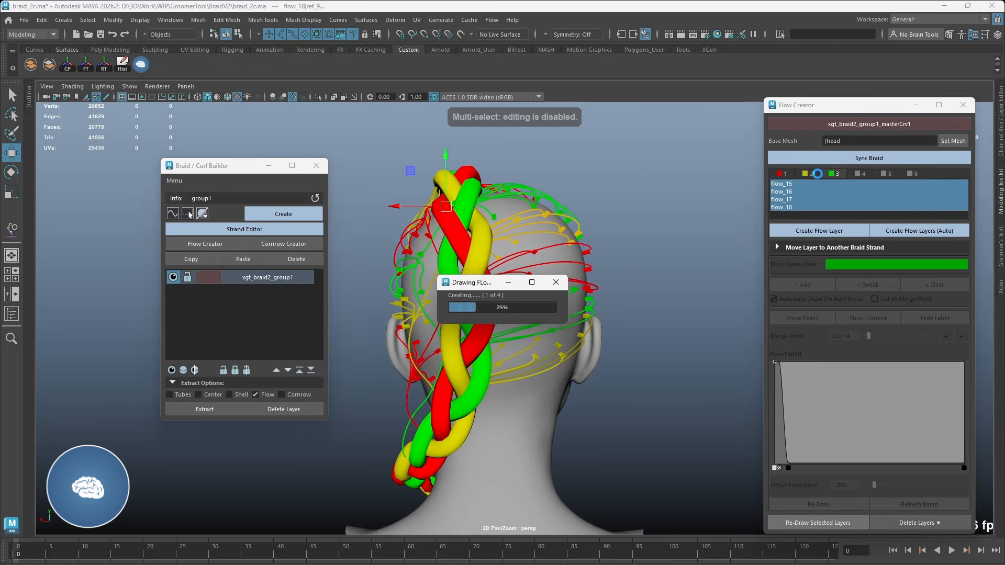
Step: Redraw strand 2's flow layers flow_9 to flow_13 on the synced braid
click(807, 174)
click(788, 183)
shift+click(788, 215)
click(818, 523)
Step: Redraw all of strand 1's flow layers to match the synced braid
click(781, 174)
click(781, 184)
shift+click(783, 207)
click(840, 522)
Step: Hide the geometry of the xgt_braid2_group1 braid so only its flow curves are displayed
right_click(414, 352)
alt+drag(524, 295, 478, 293)
click(455, 251)
click(497, 262)
click(454, 297)
click(294, 279)
right_click(172, 214)
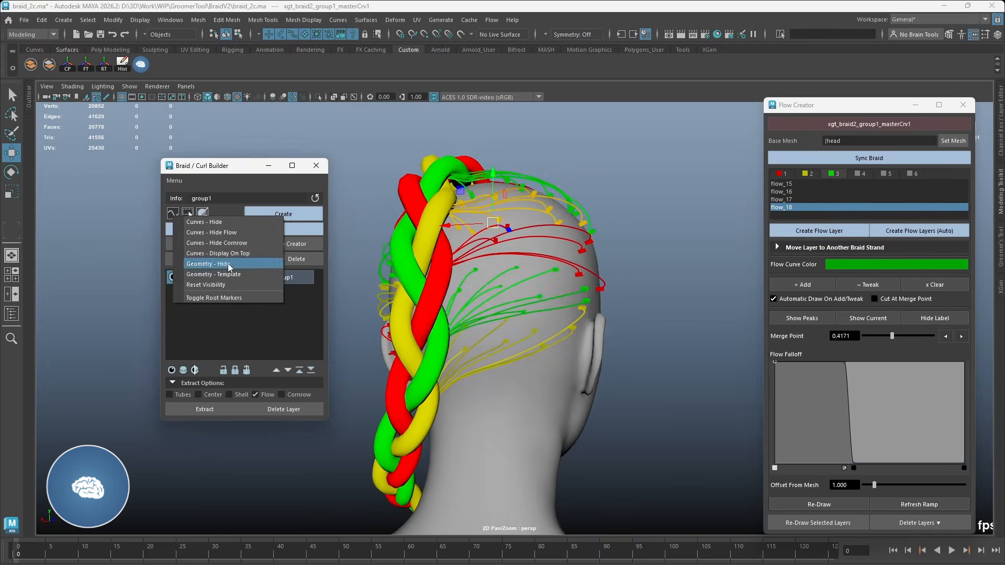
click(229, 265)
Step: Select strand 2's flow_13 layer through its curve on the lower scalp and change its flow curve colour to a brighter yellow
alt+drag(439, 194, 475, 183)
click(454, 268)
click(454, 267)
alt+drag(455, 268, 450, 312)
click(450, 312)
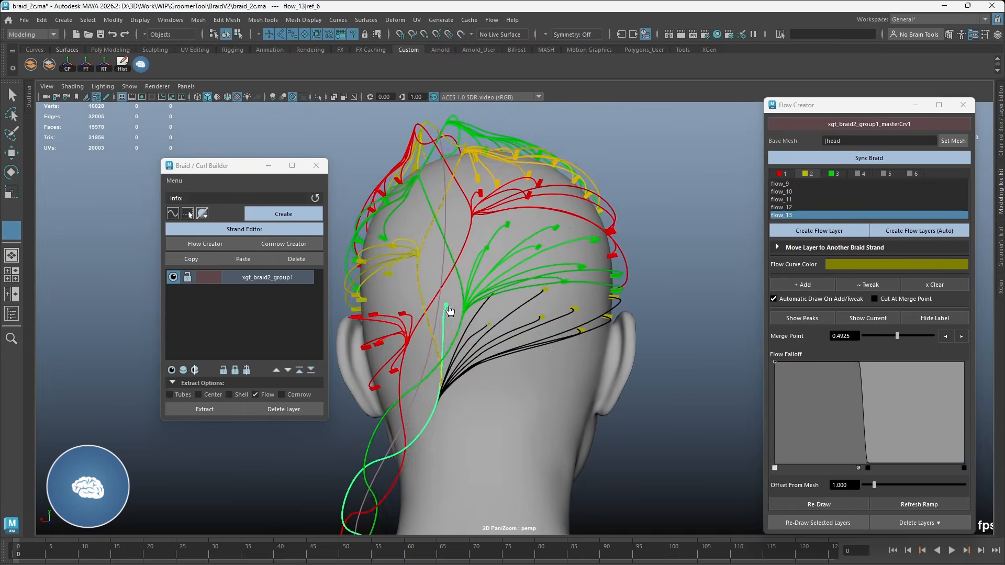
key(w)
click(854, 265)
drag(397, 362, 389, 362)
drag(455, 388, 464, 389)
Step: Select strand 2's flow_12 layer in the viewport and set its flow curve colour to orange
mouse_move(438, 282)
alt+mouse_down()
mouse_move(473, 278)
mouse_move(427, 286)
mouse_move(593, 297)
mouse_move(491, 287)
mouse_move(503, 268)
alt+mouse_up()
click(471, 279)
click(854, 265)
click(376, 302)
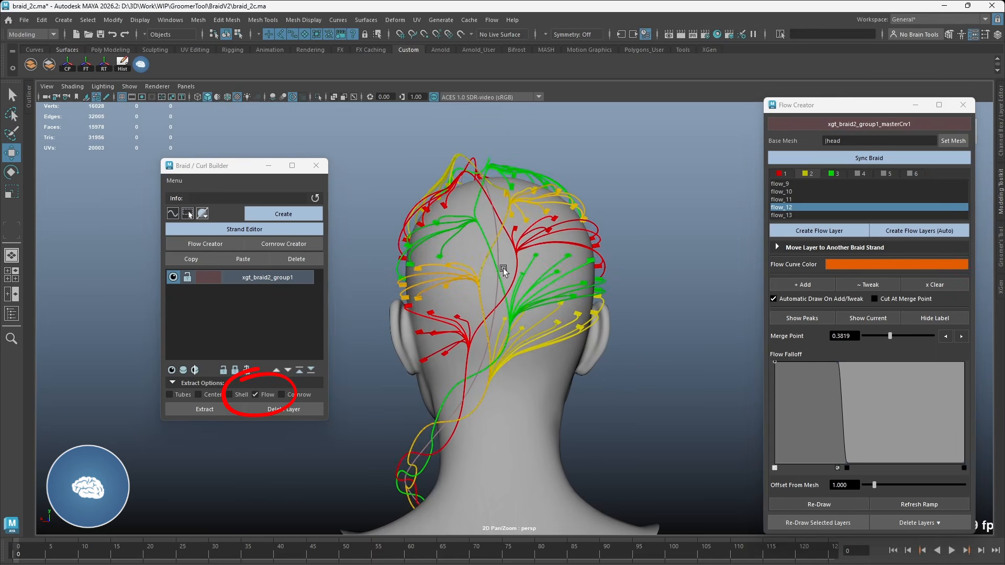
Step: Extract only the flow curves from xgt_braid2_group1, move the extracted group to the left of the head and deselect it
click(231, 410)
mouse_move(589, 274)
alt+mouse_down()
mouse_move(444, 278)
mouse_move(519, 265)
alt+mouse_up()
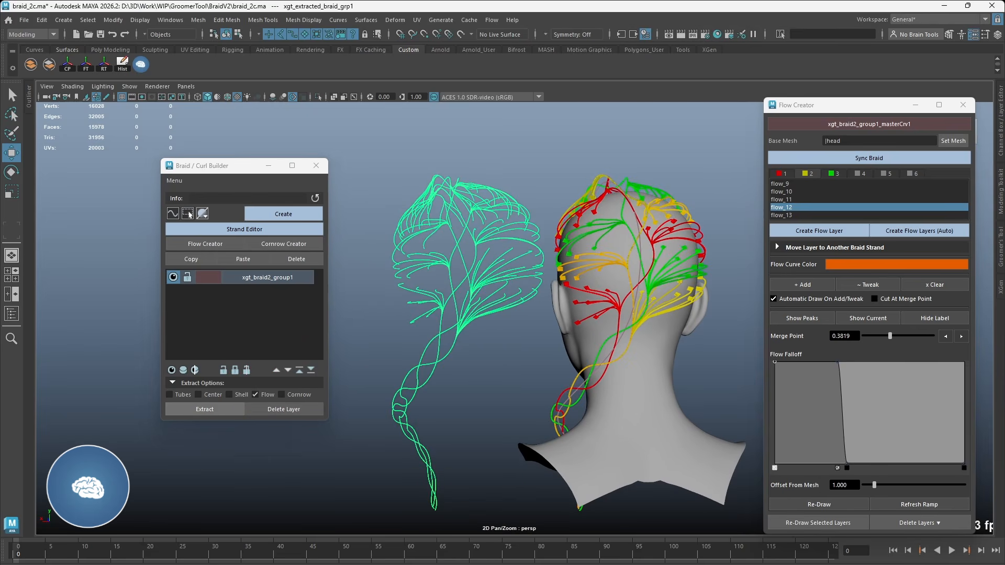
click(622, 130)
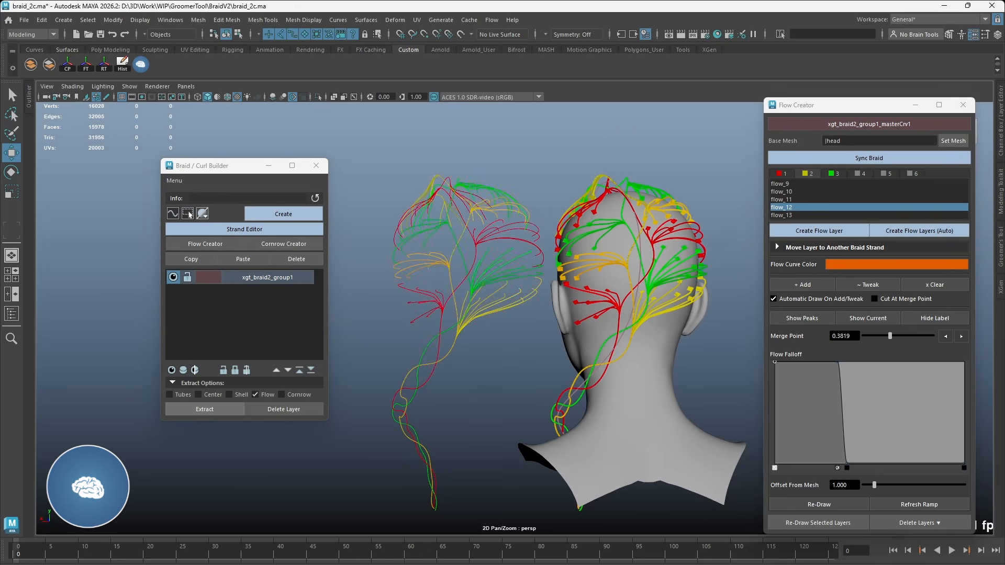